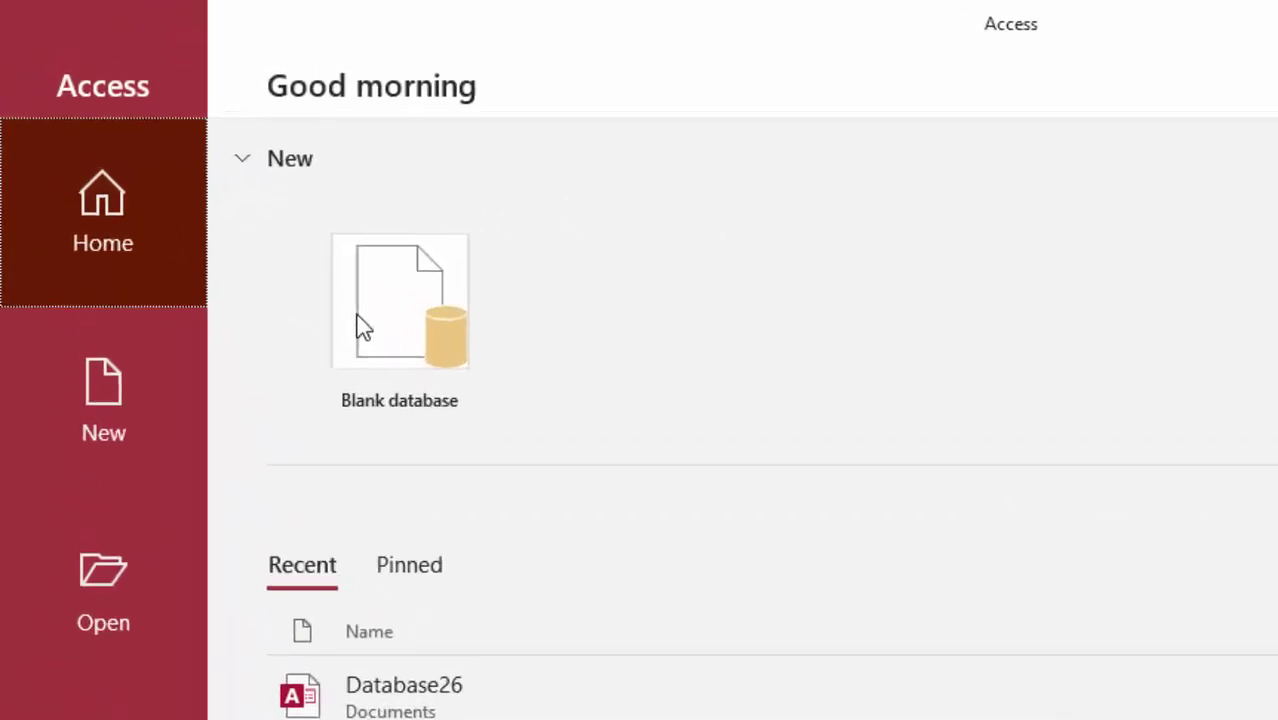
Step: Create a new blank database named Database27 from the Access start screen
click(397, 365)
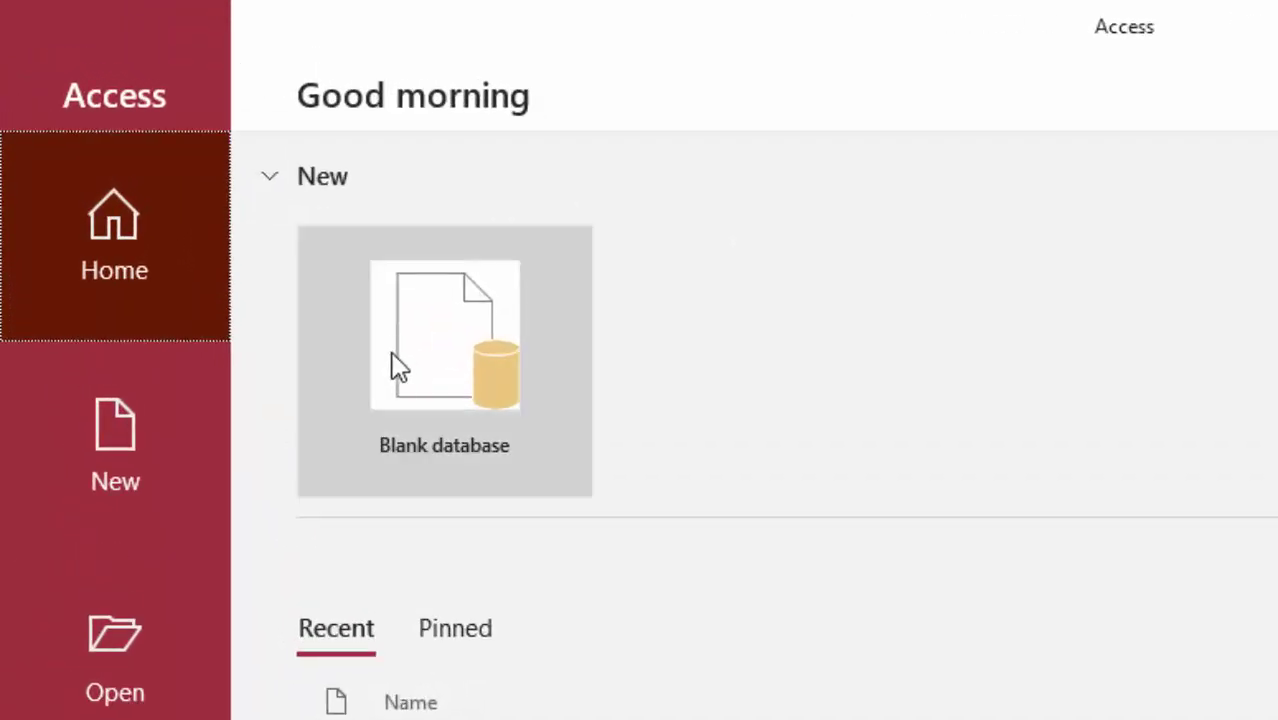
click(393, 354)
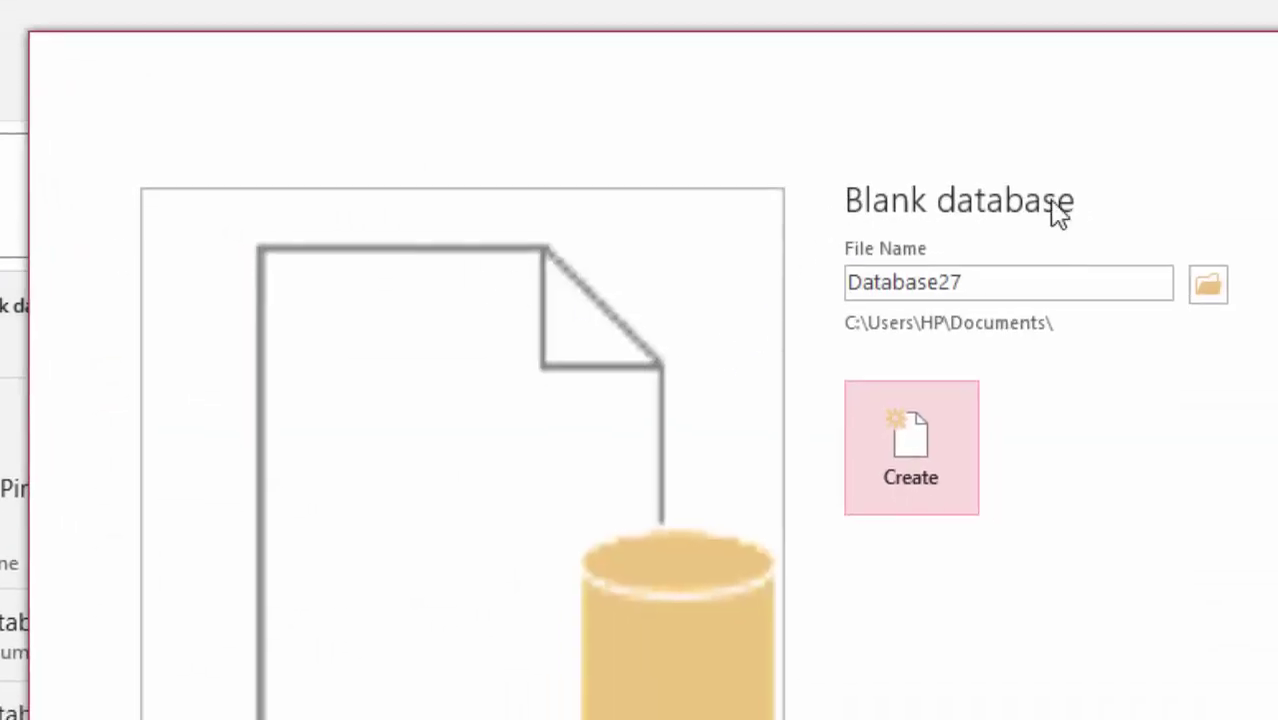
click(927, 470)
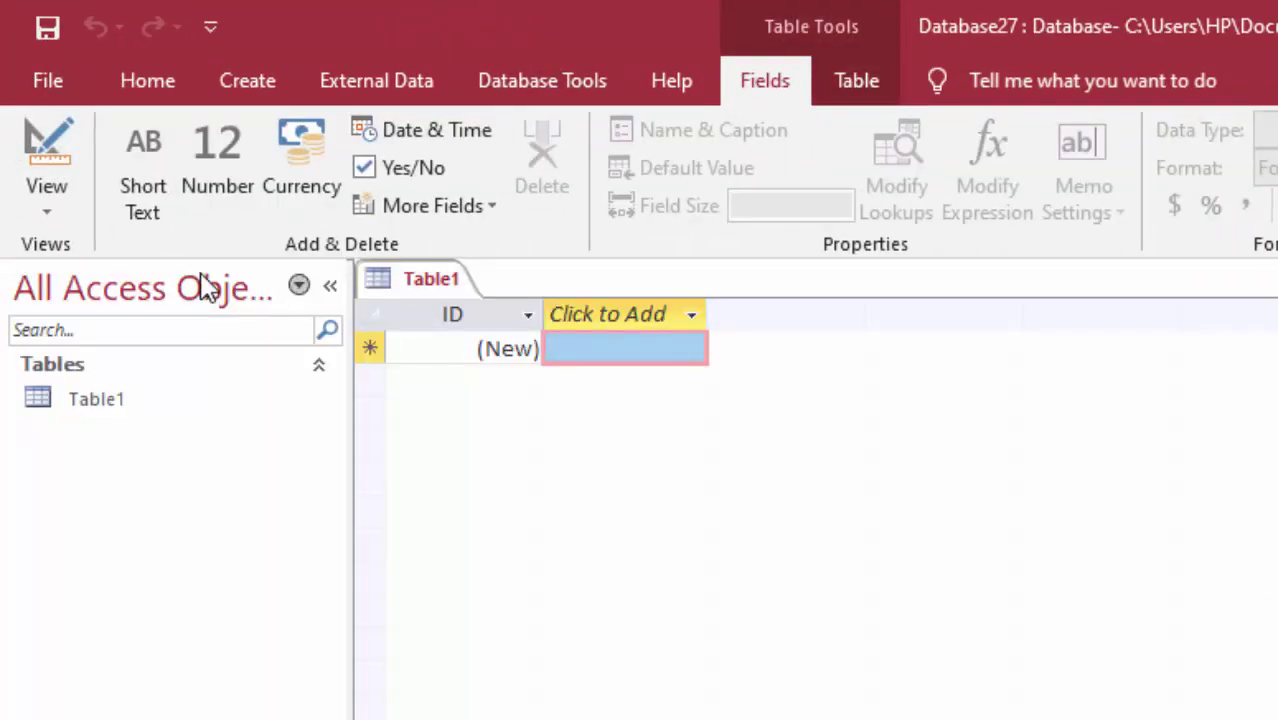
Step: Start a new query in Query Design without adding tables and switch it to SQL view
click(250, 88)
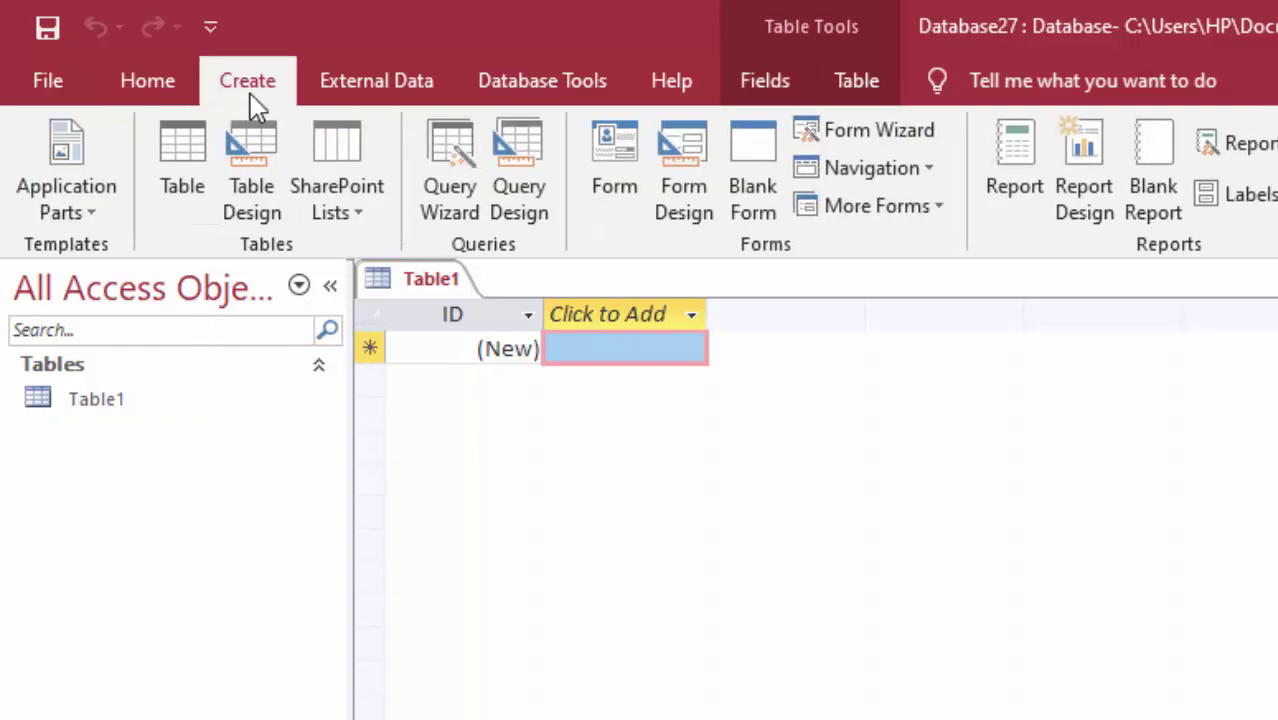
click(527, 145)
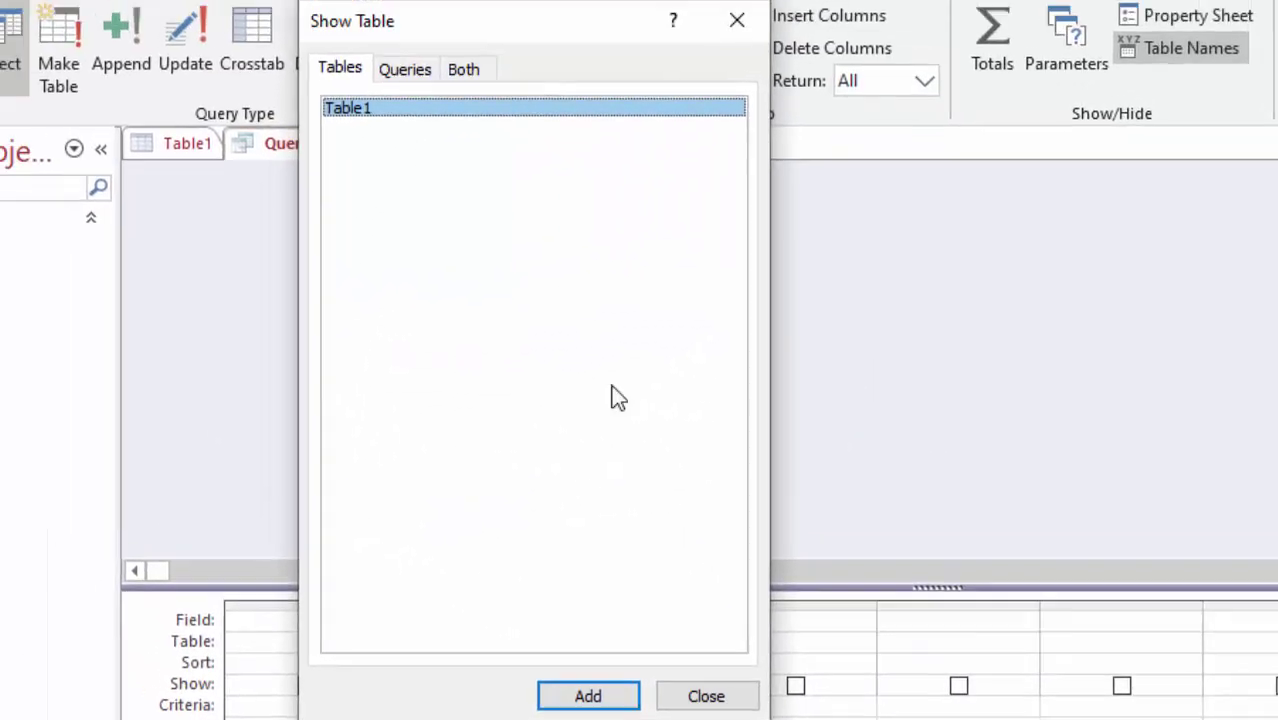
click(721, 710)
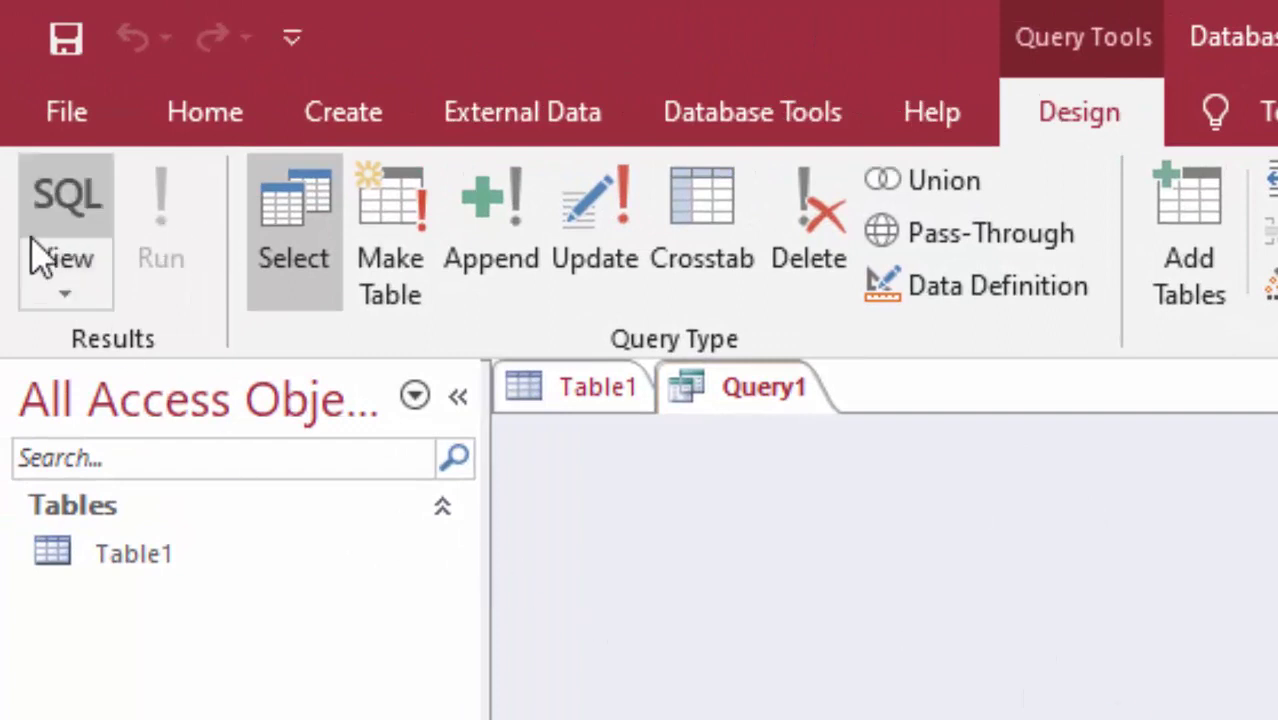
click(50, 208)
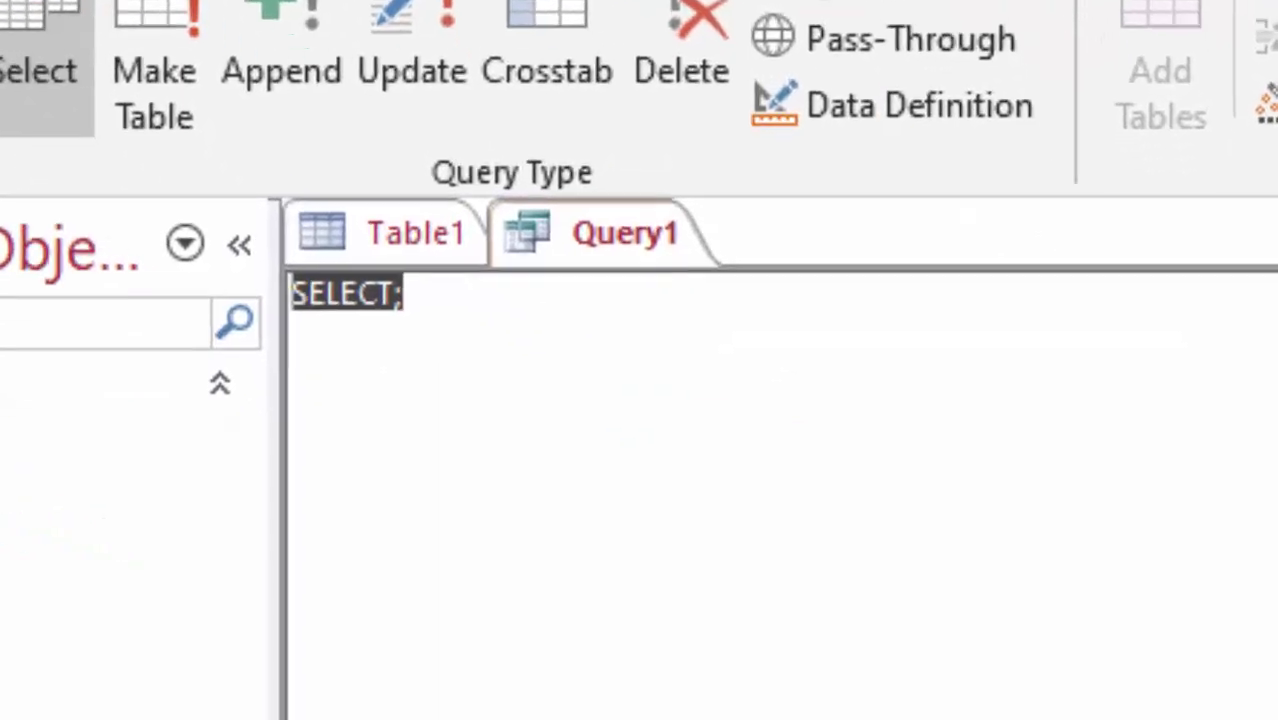
Step: Replace SELECT; with CREATE TABLE ST(Roll_number int, Name text, Age int), one column per line
key(BackSpace)
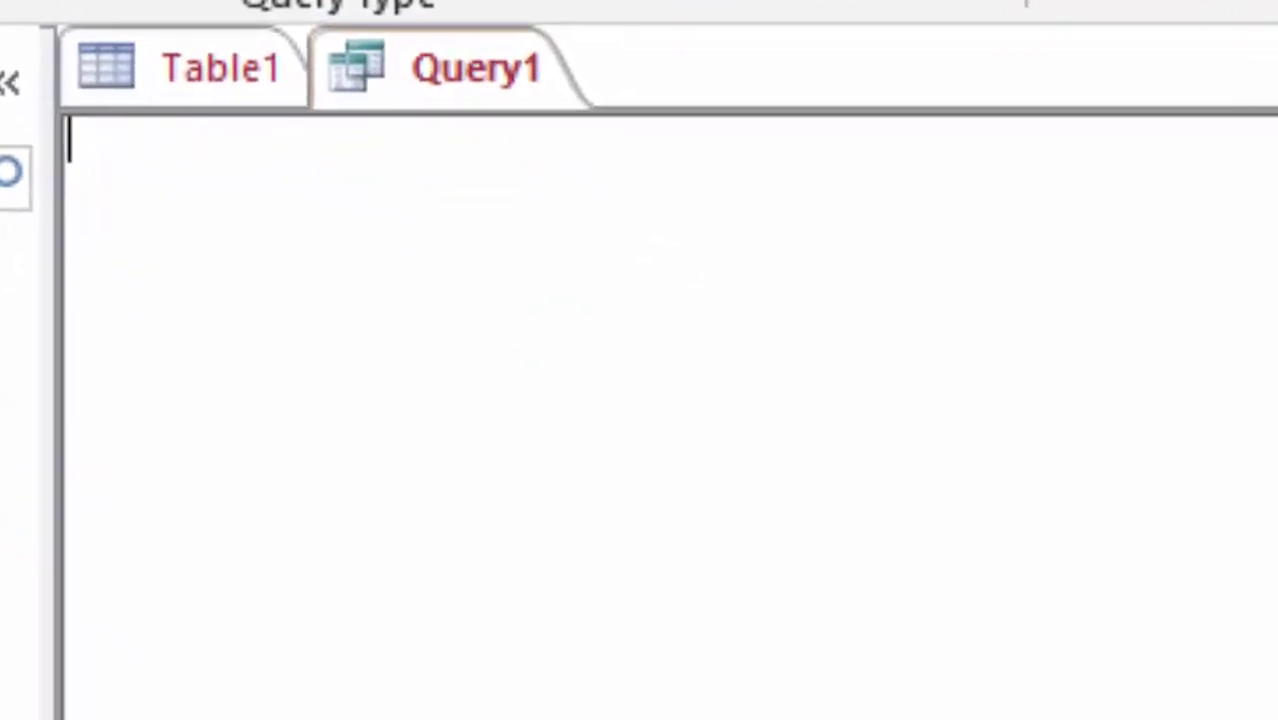
text(c)
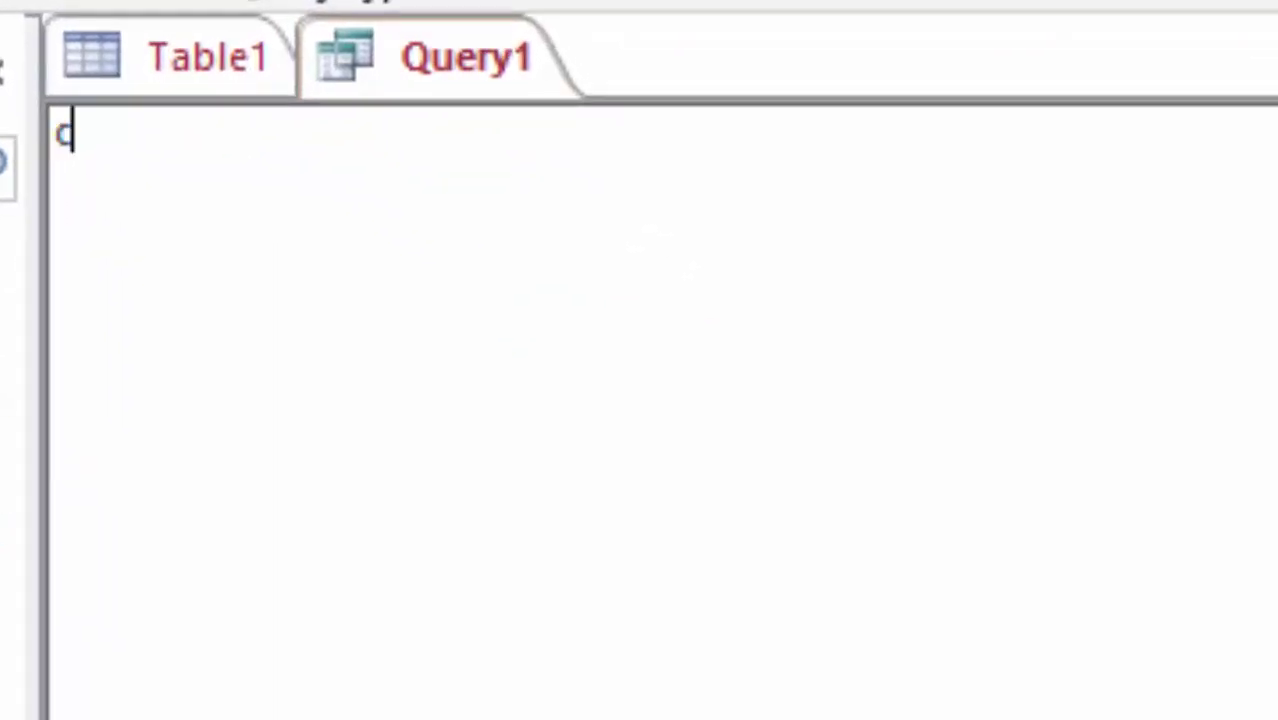
text(reate )
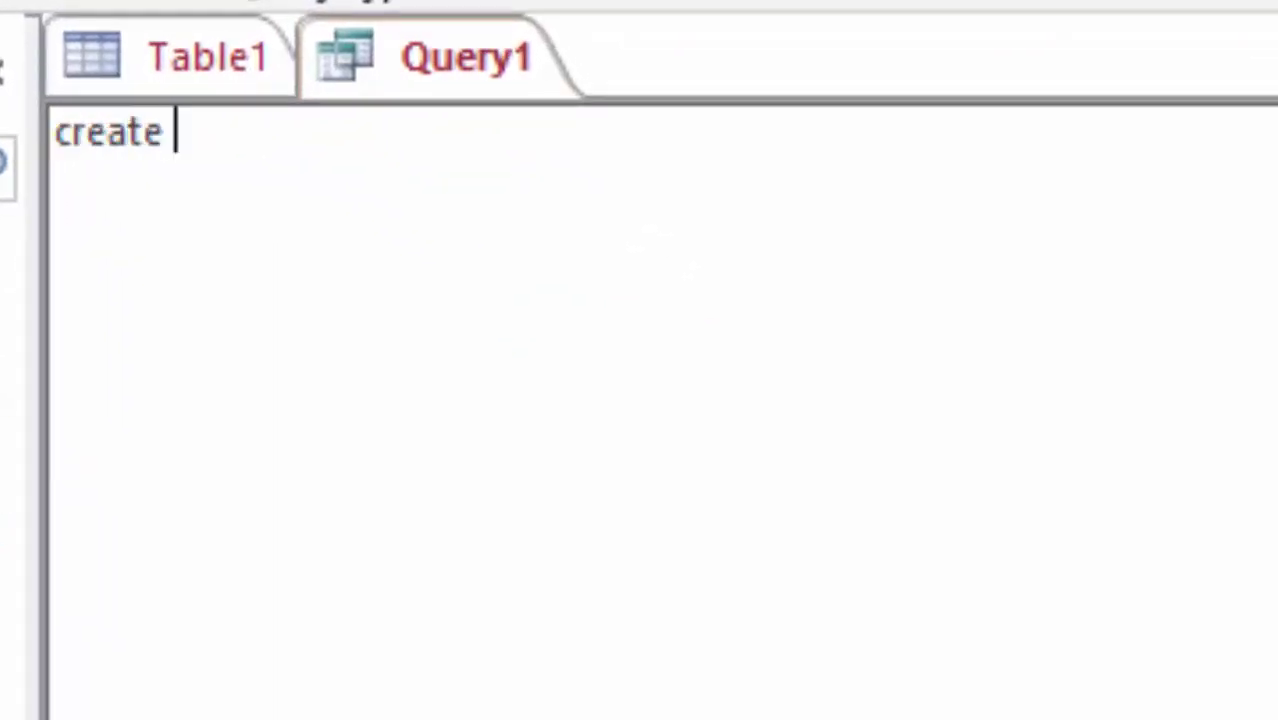
text(tabl)
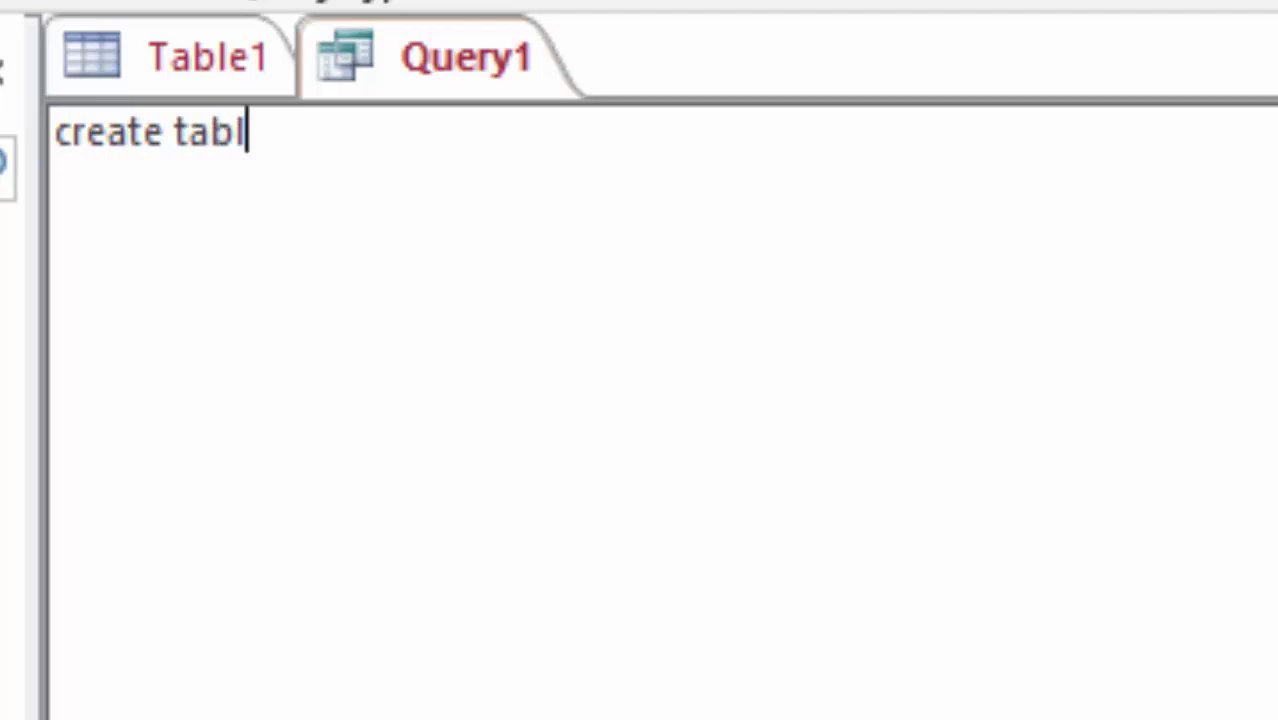
text(e)
text( S)
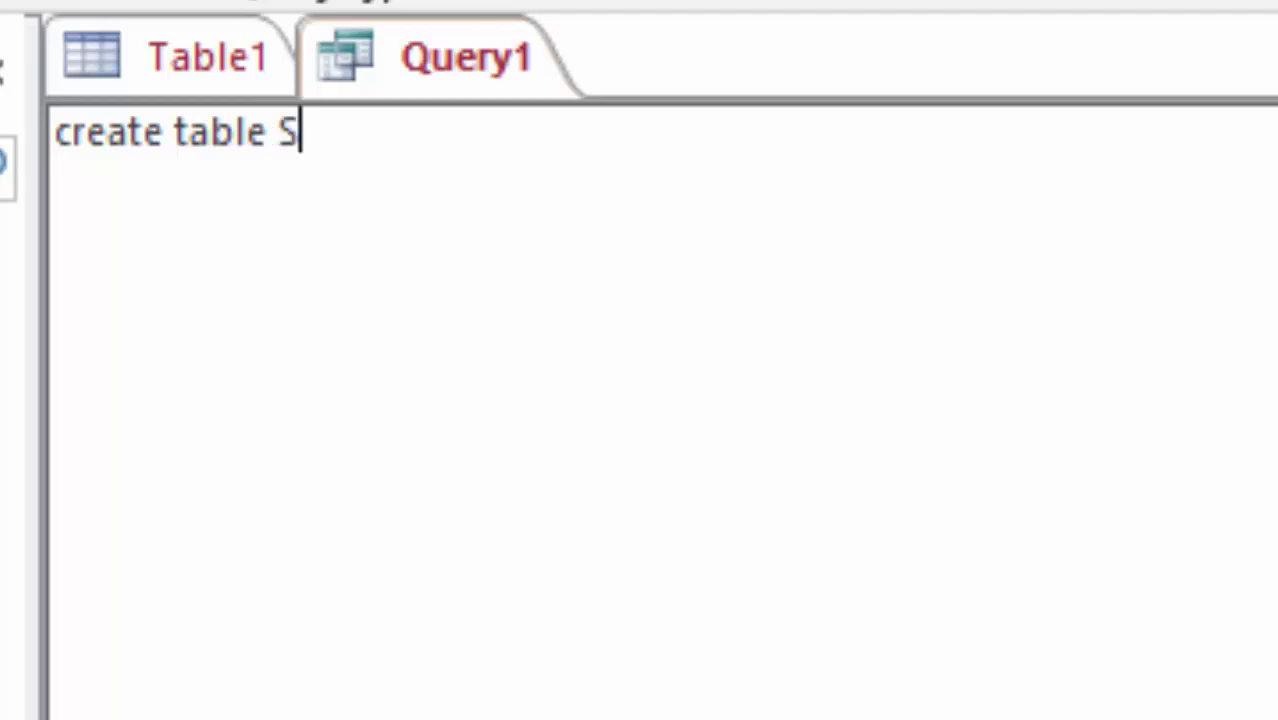
text(T)
text(()
key(Return)
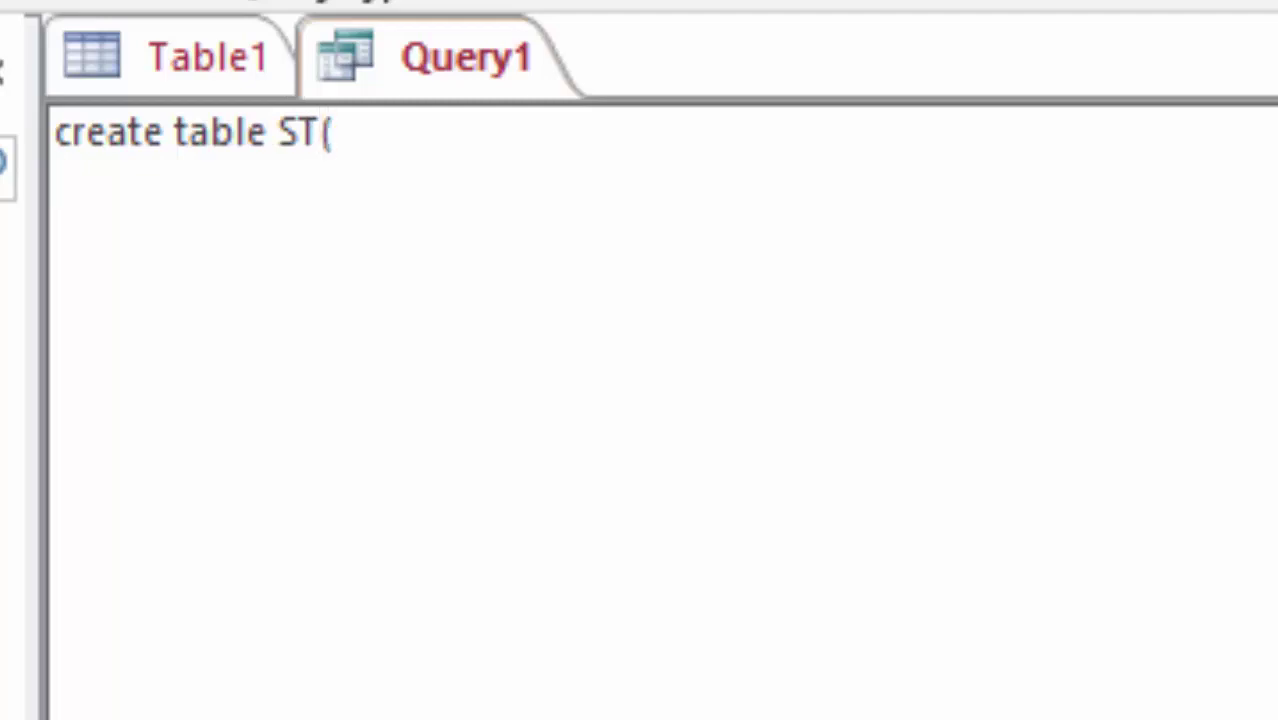
text(R)
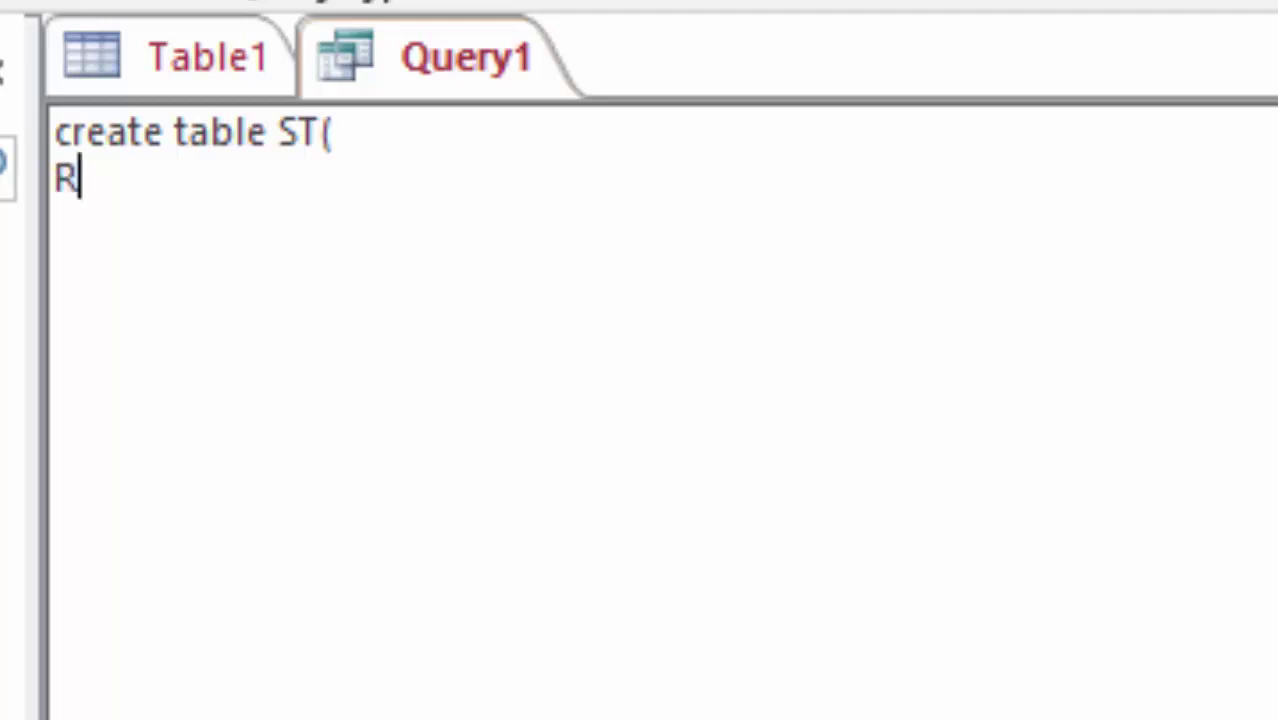
text(oll_)
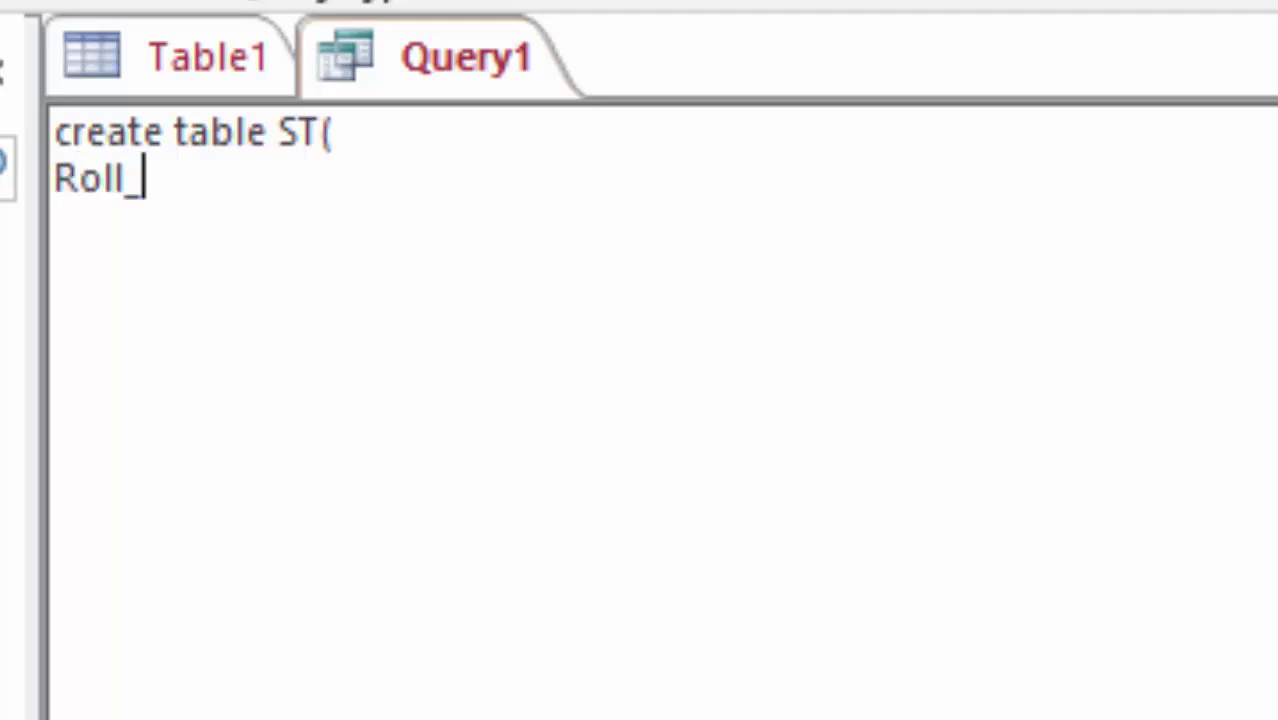
text(numbe)
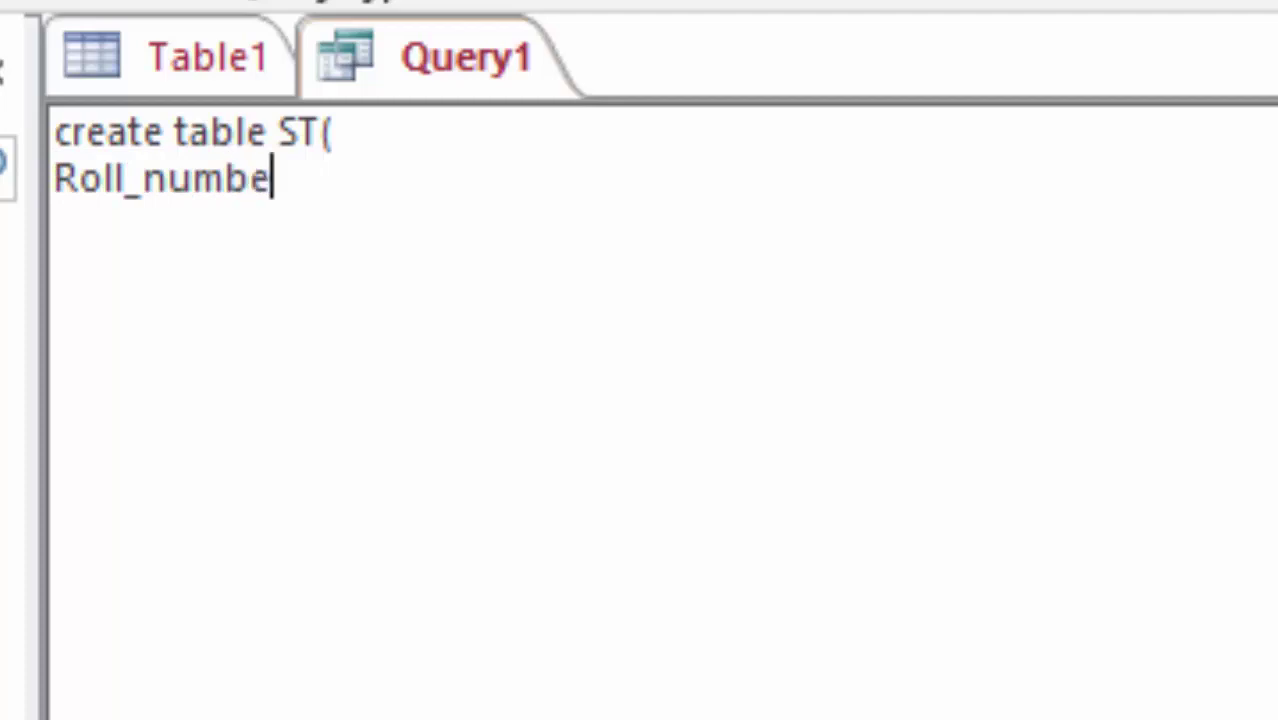
text(r )
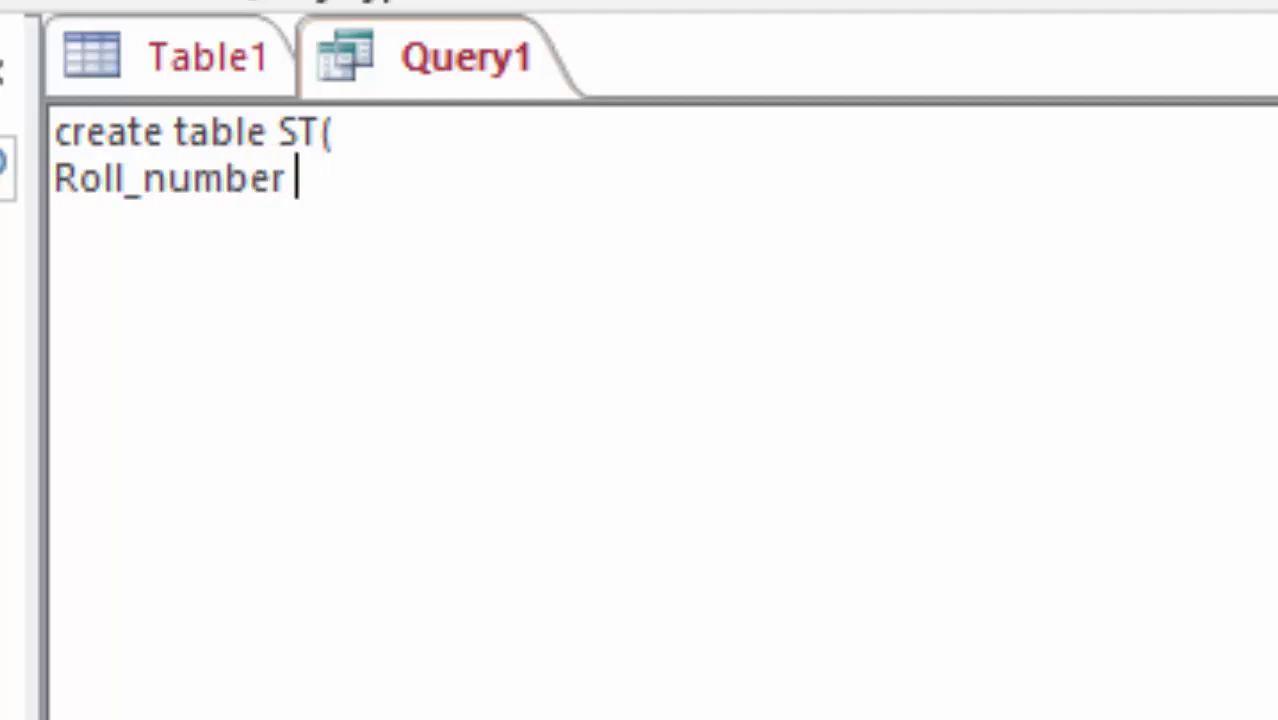
text(int)
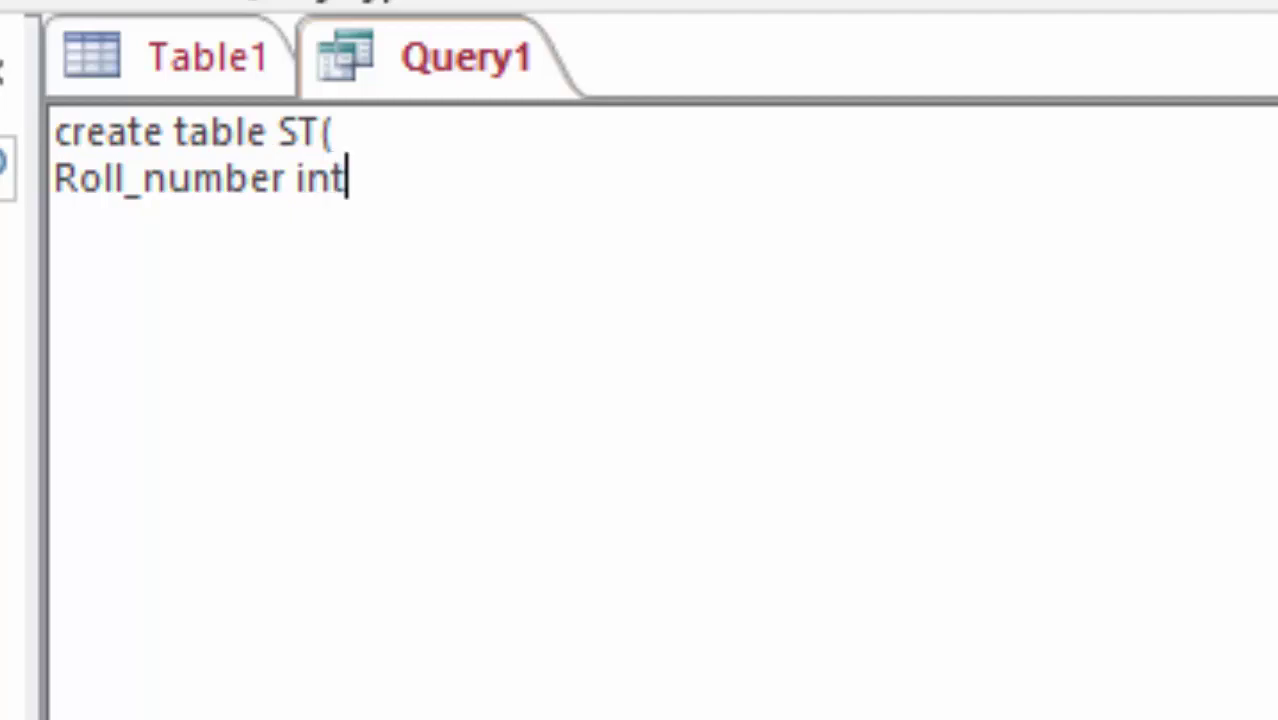
text(,)
key(Return)
text(Na)
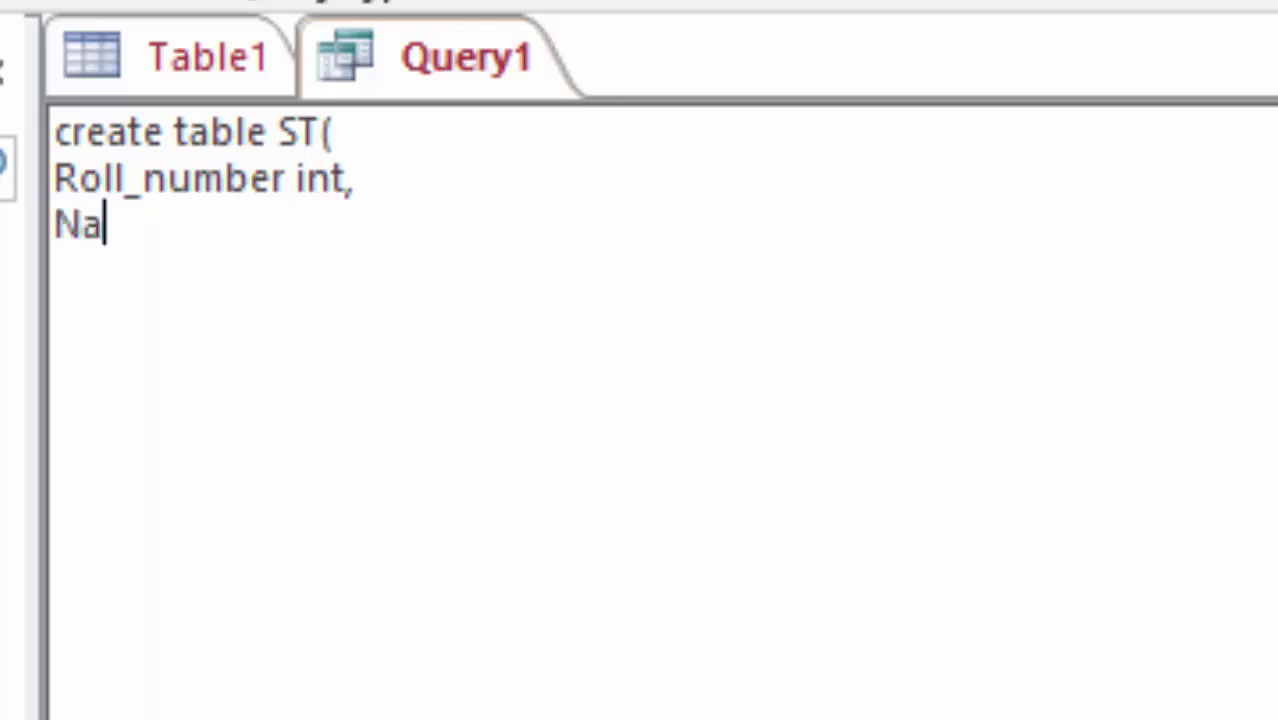
text(me )
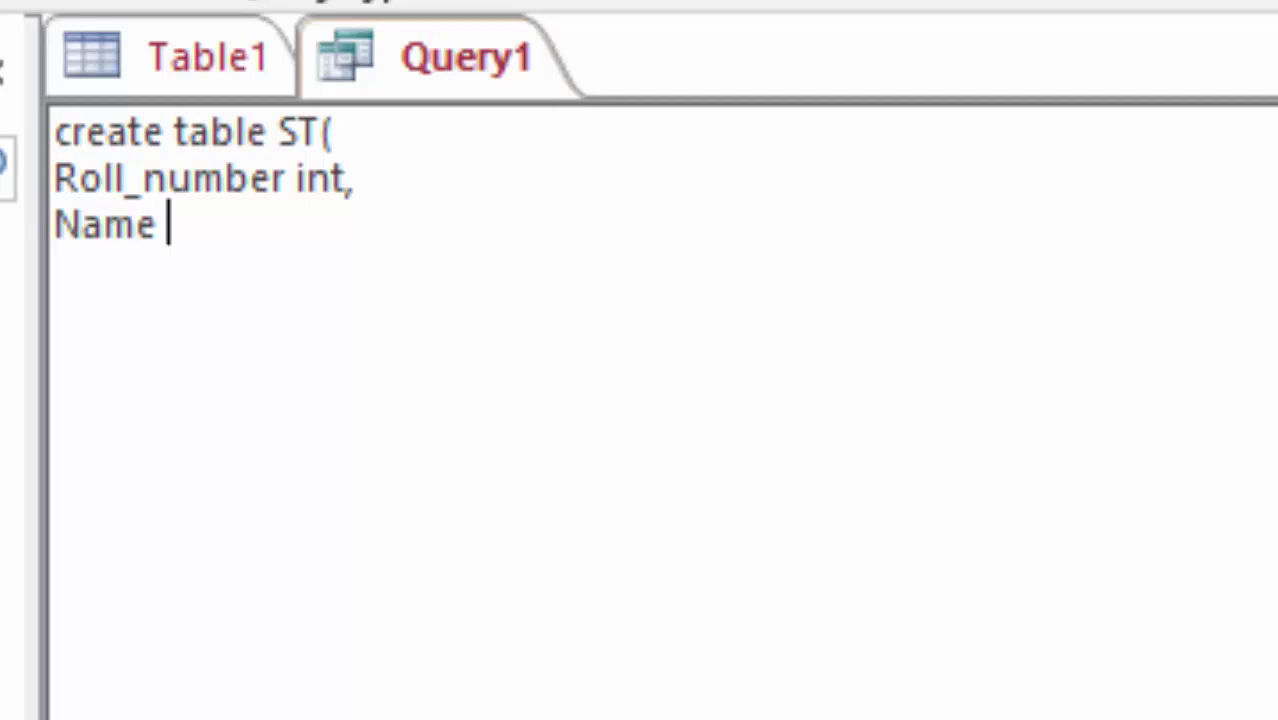
text(text)
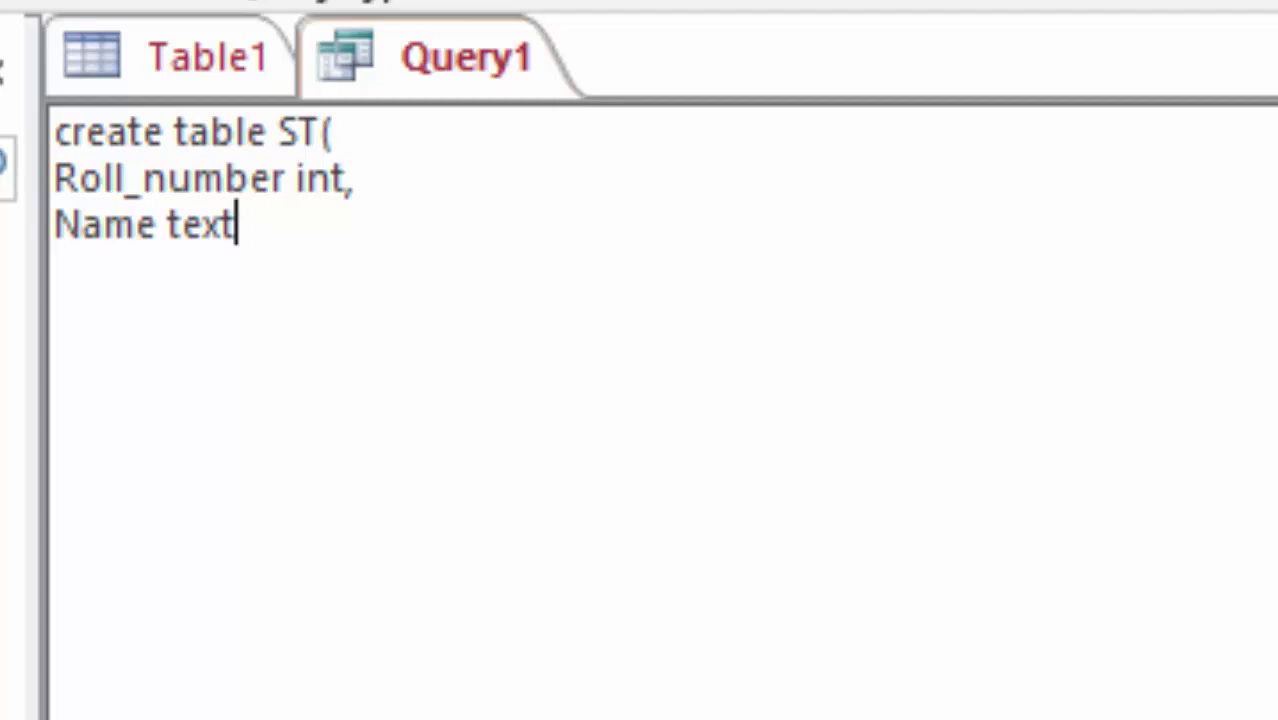
text(,)
key(Return)
text(Ag)
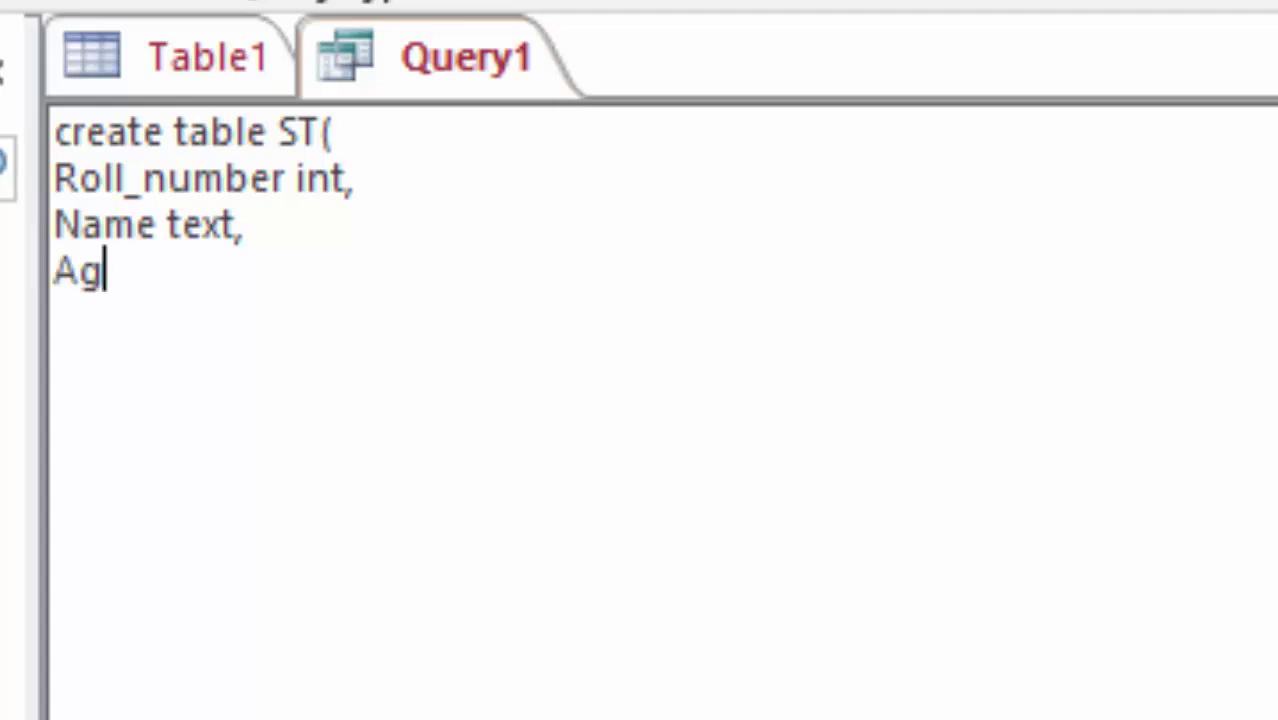
text(e)
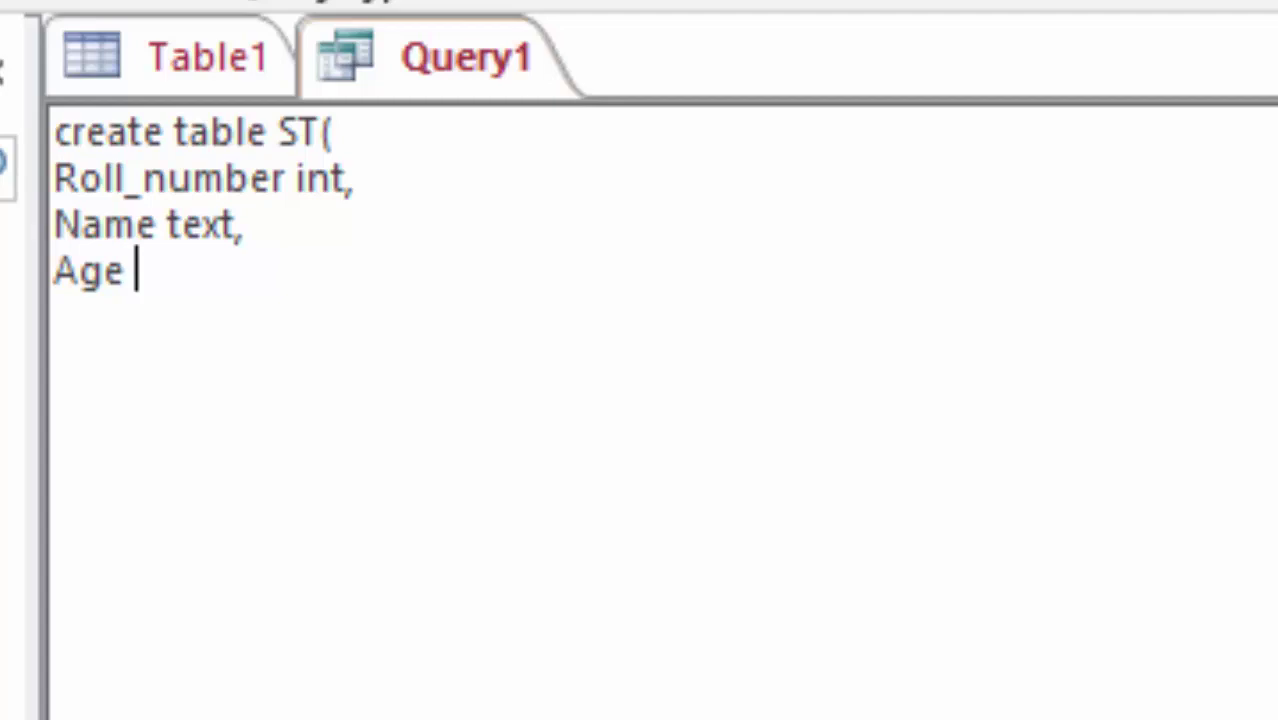
text( in)
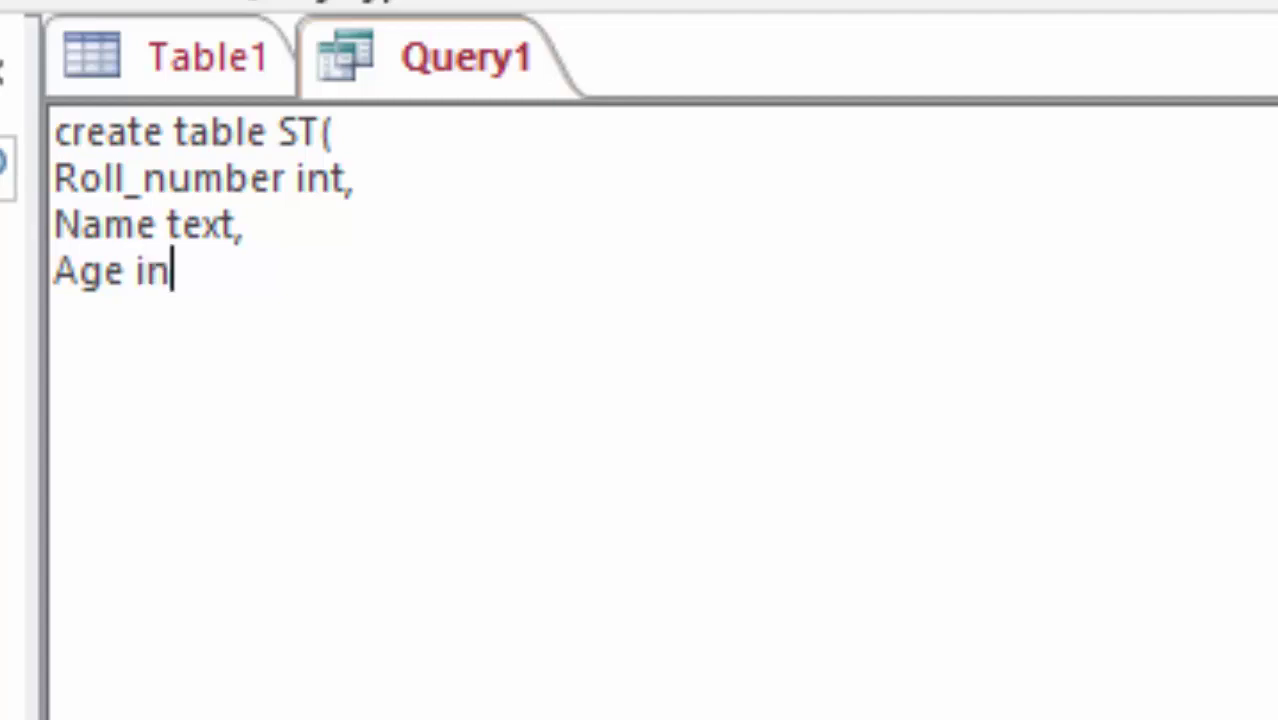
text(t)
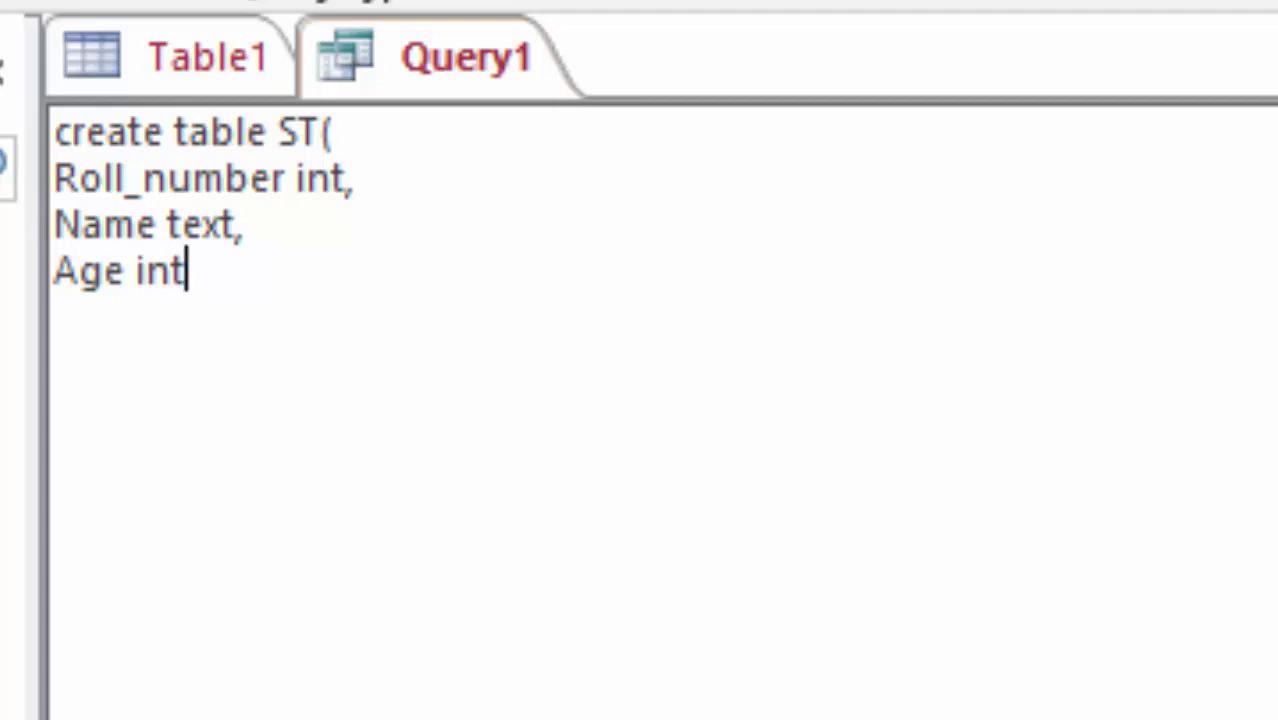
key(Return)
text())
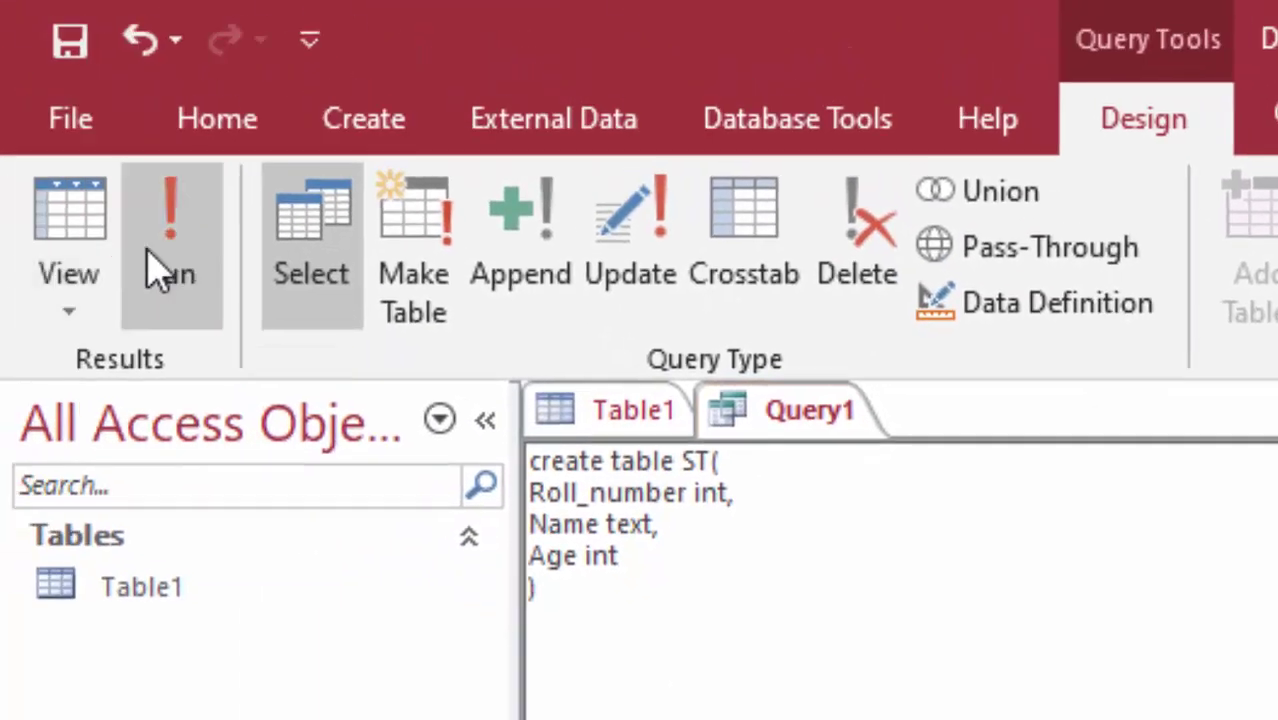
Step: Run the query to create table ST, open ST, and close Table1
click(178, 245)
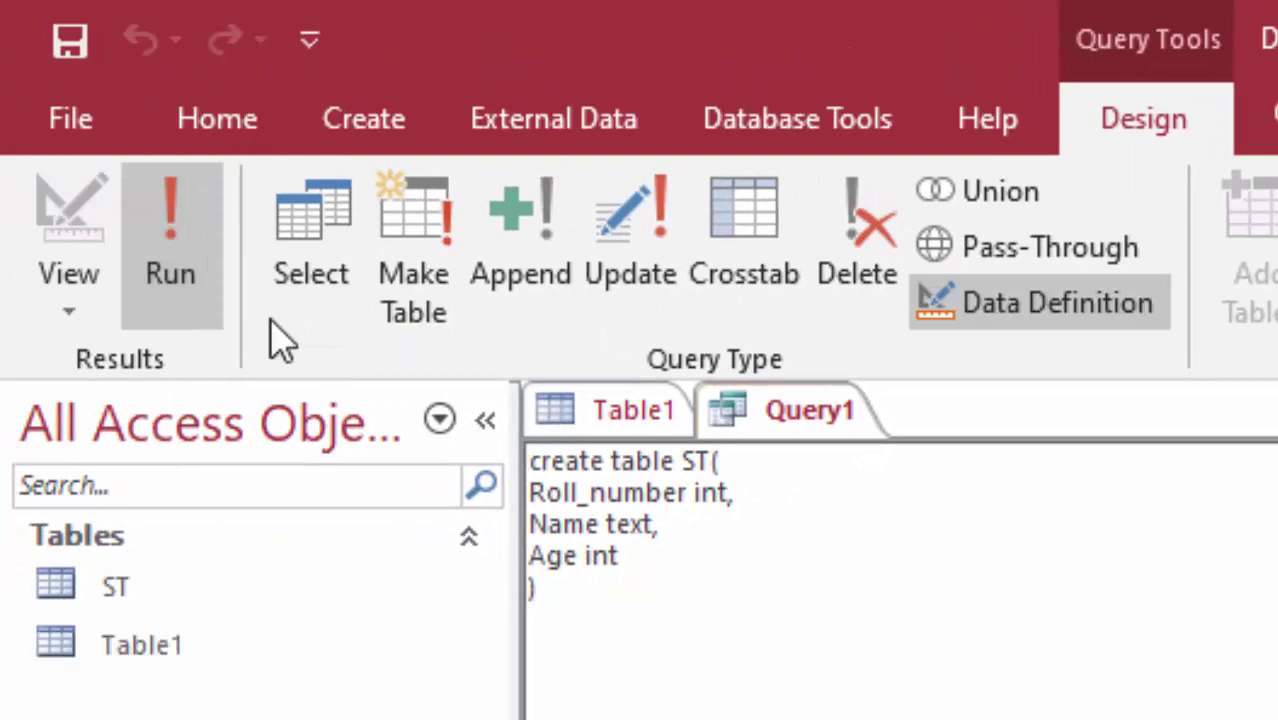
double_click(168, 606)
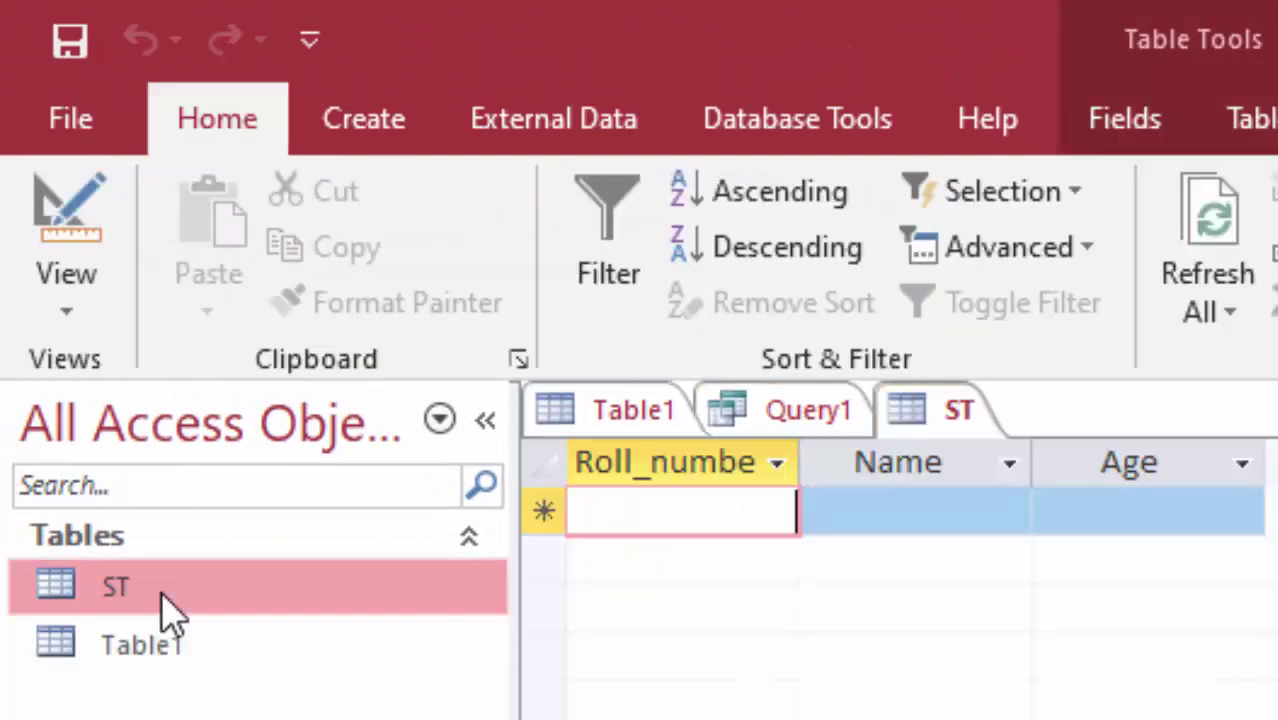
click(226, 664)
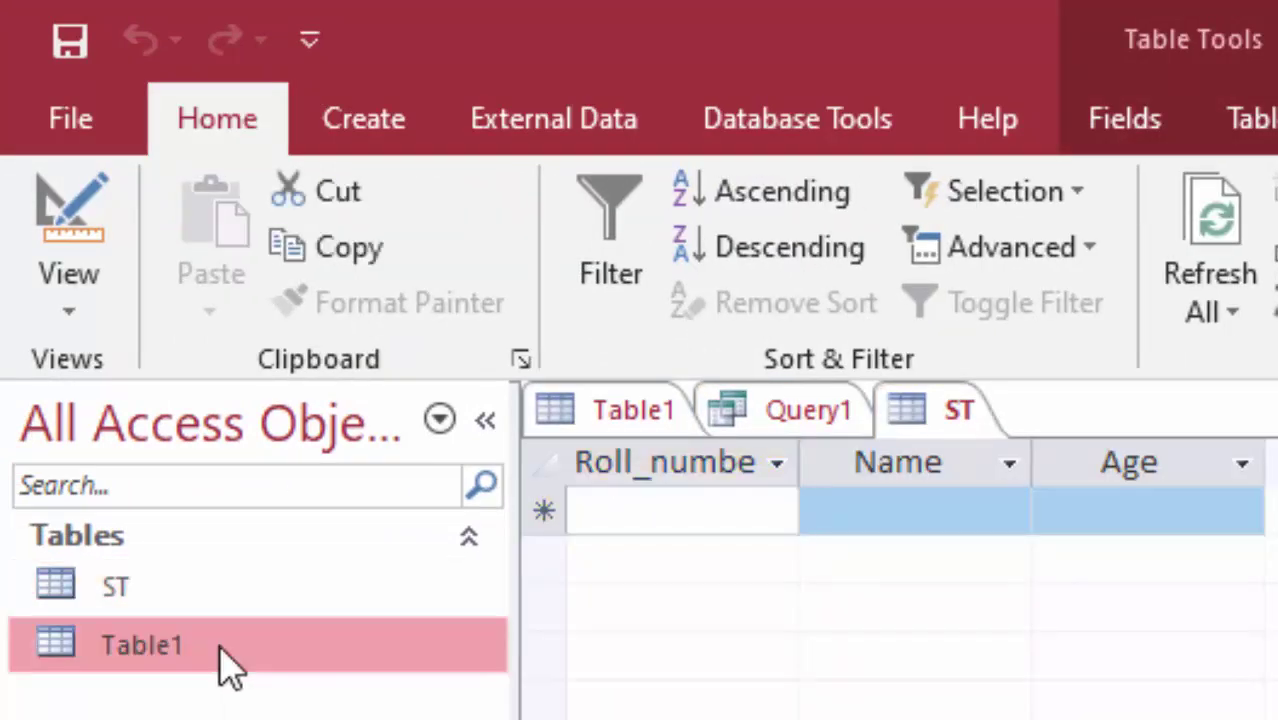
right_click(226, 664)
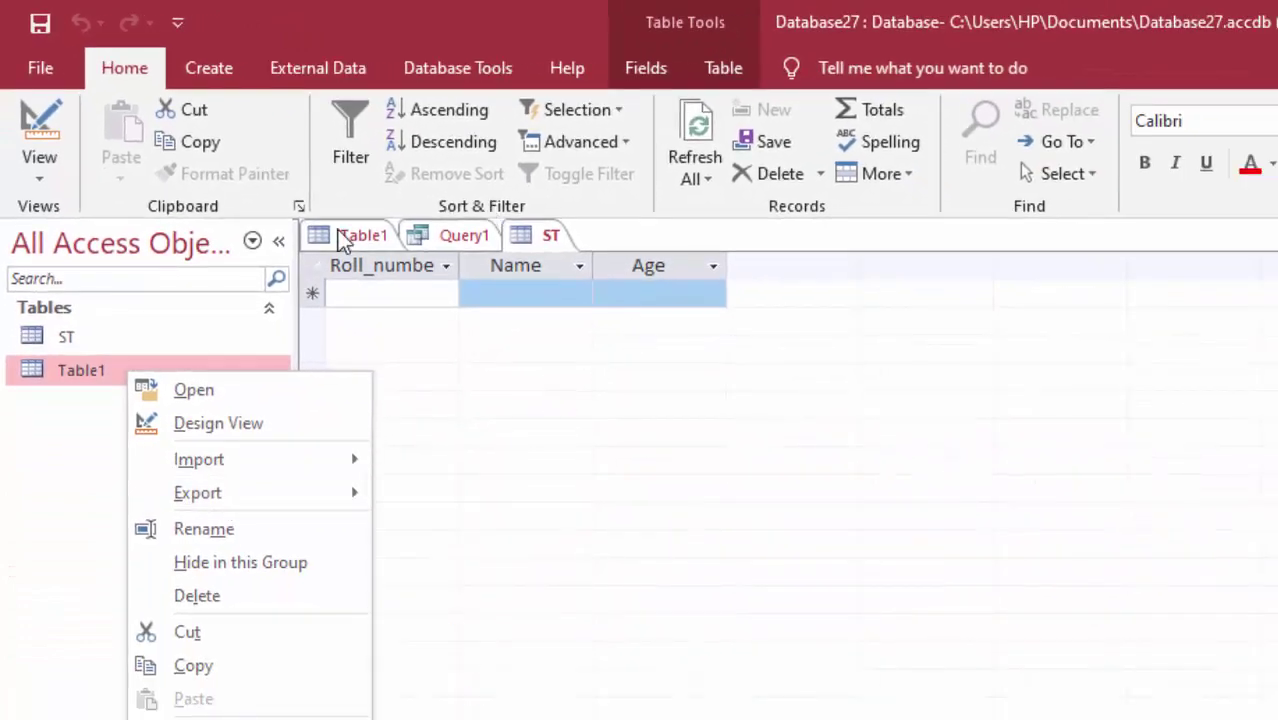
right_click(337, 230)
click(390, 282)
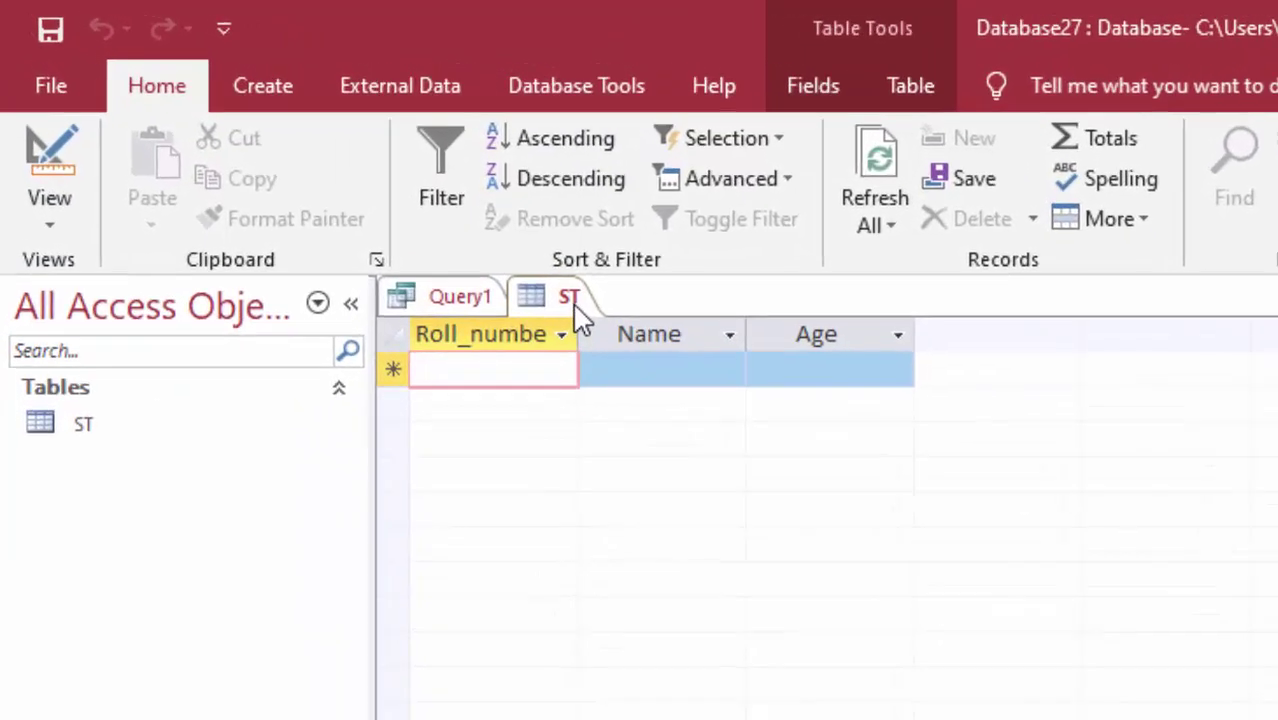
Step: Widen the Roll_number column and enter the first record: 1, Ram, 34
click(454, 238)
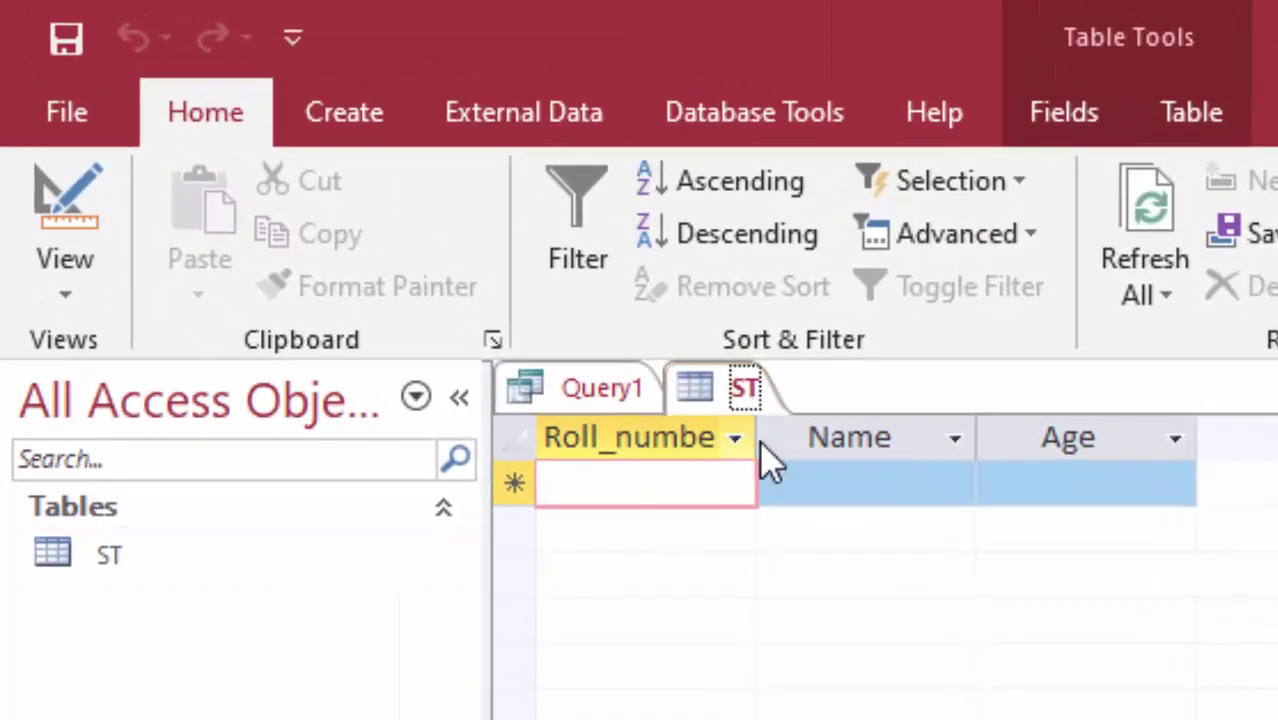
drag(770, 437, 805, 495)
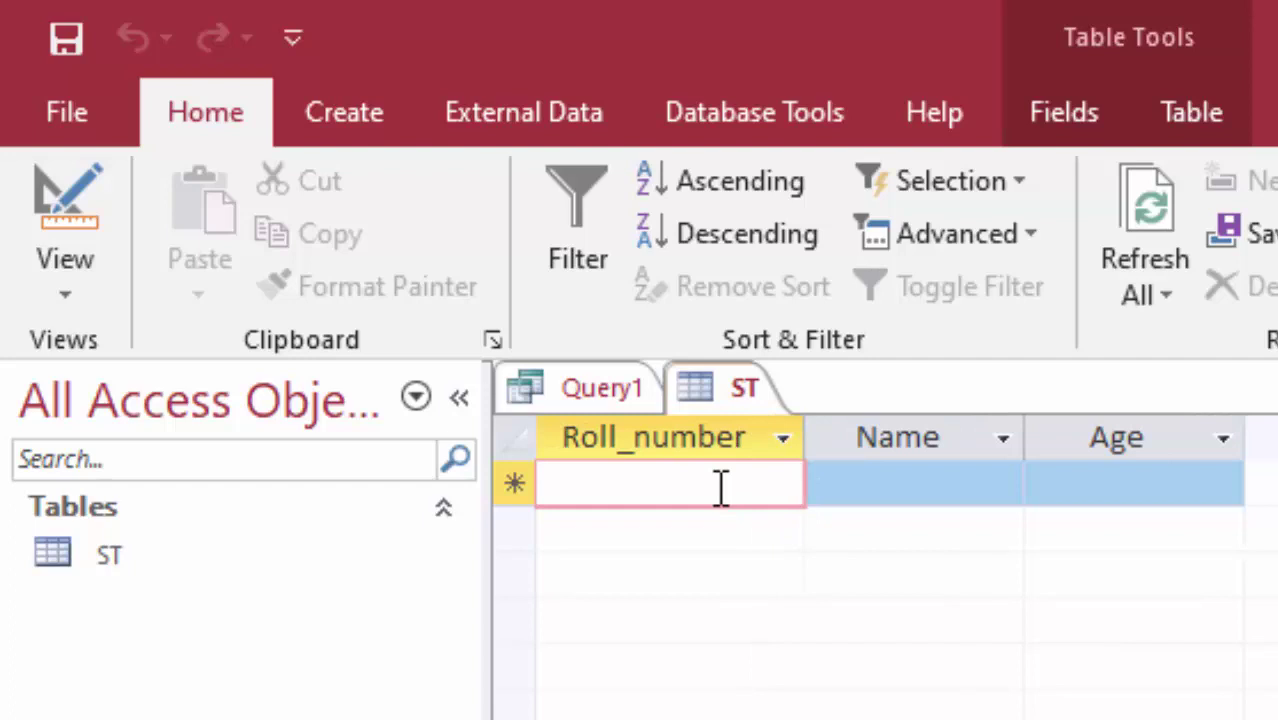
text(1)
key(Tab)
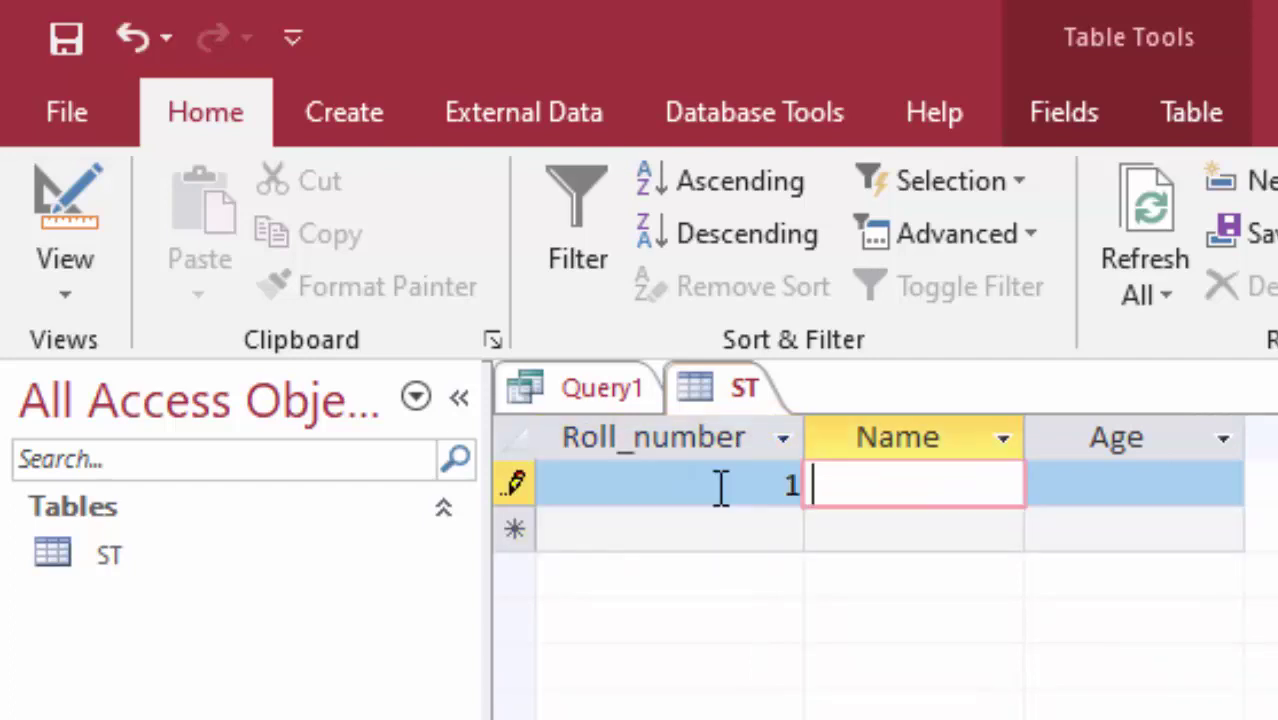
text(Ra)
text(m)
key(Tab)
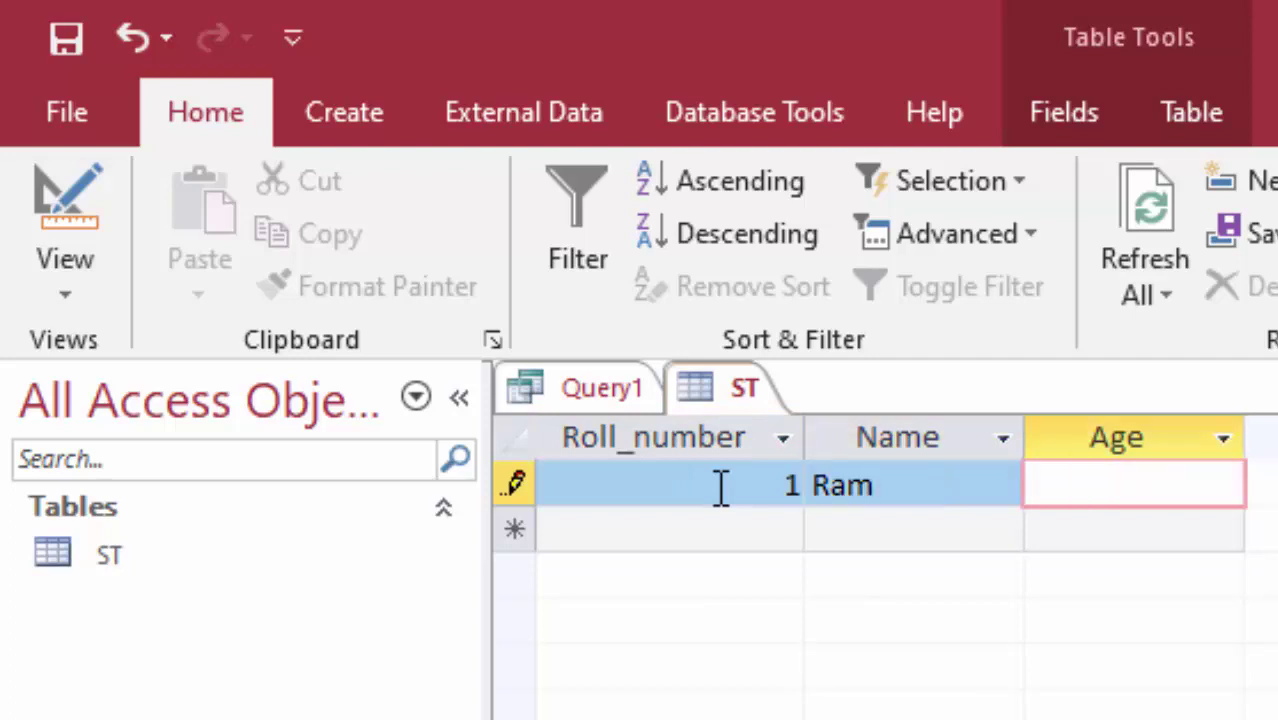
text(34)
key(Tab)
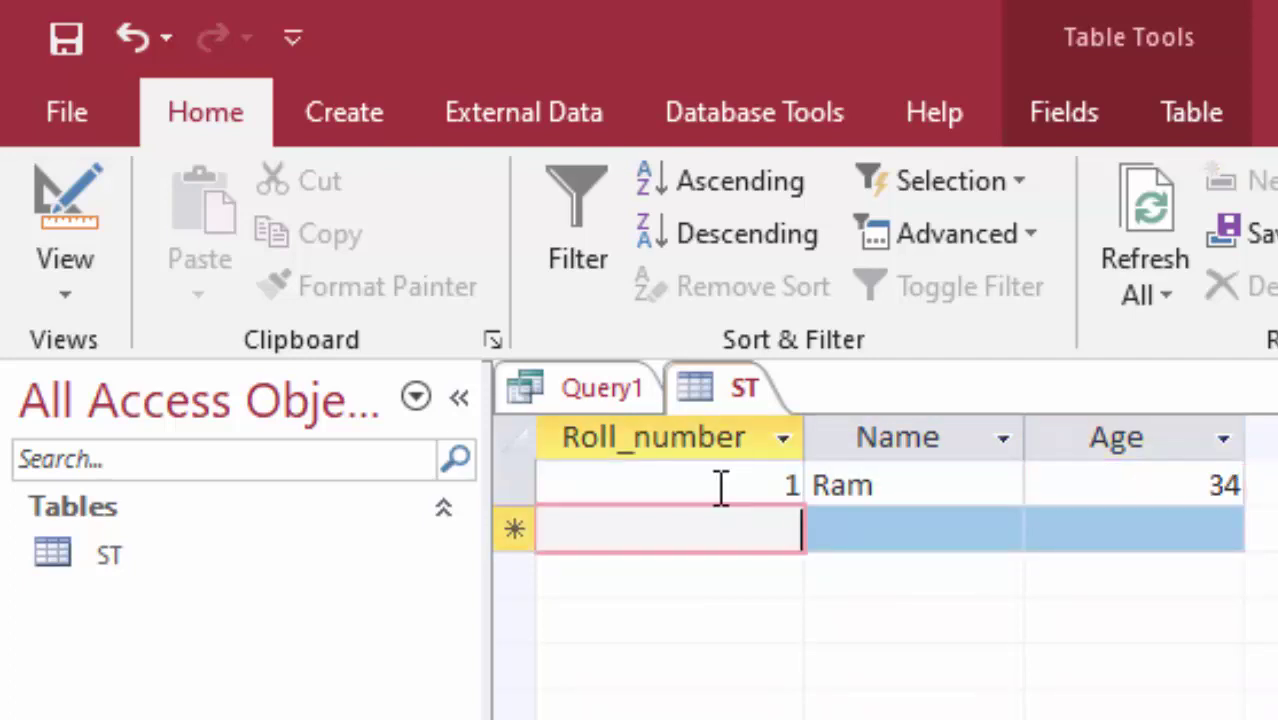
Step: Enter the second record: 2, Shyam, 7
text(2)
key(Tab)
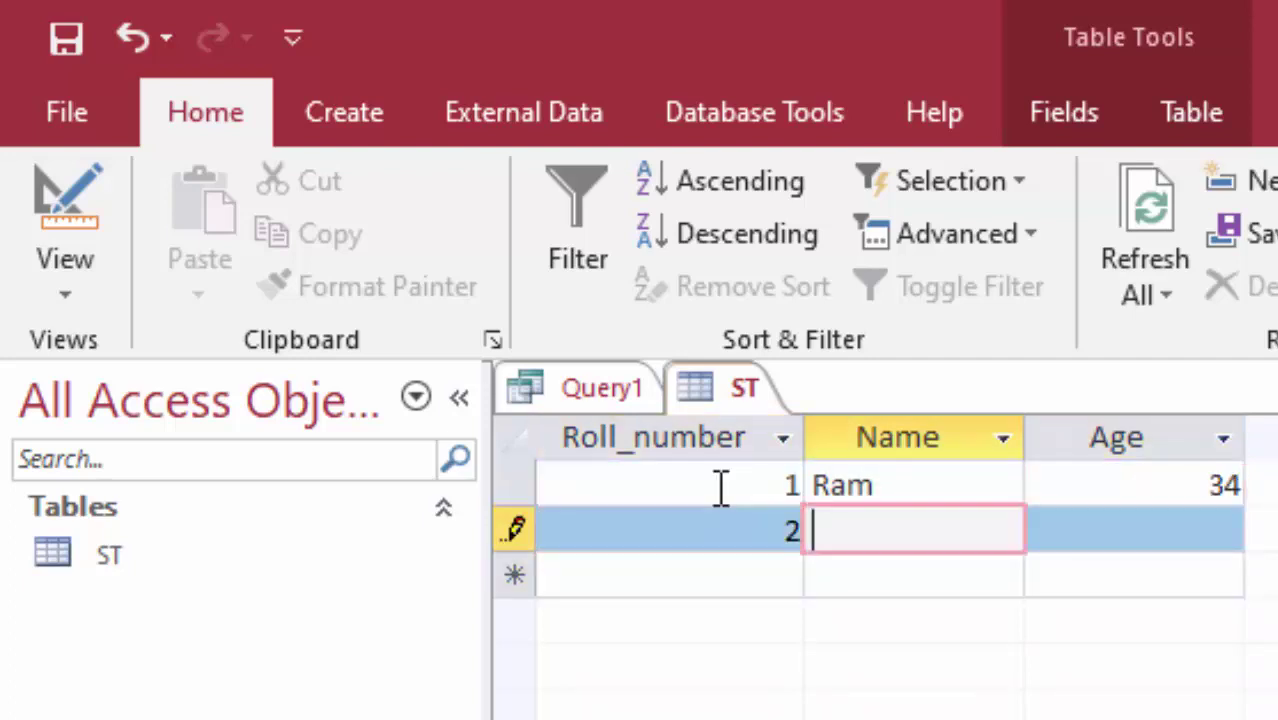
text(Sh)
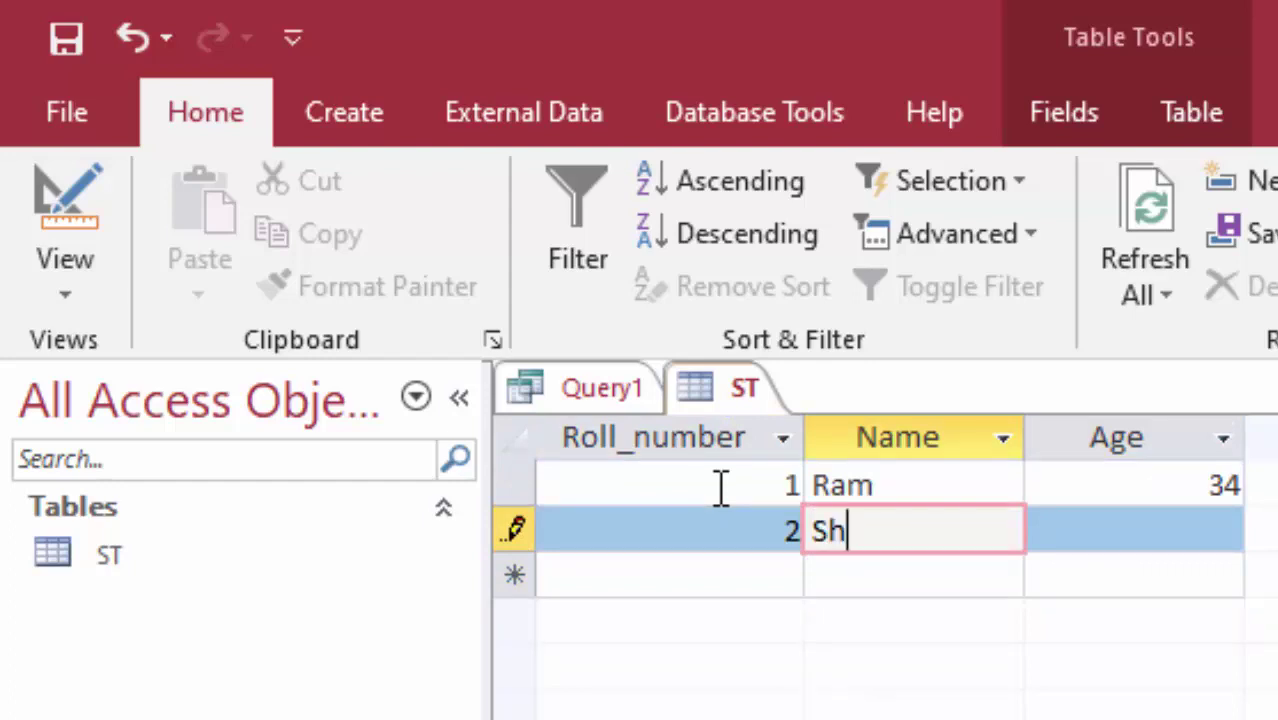
text(yam)
key(Tab)
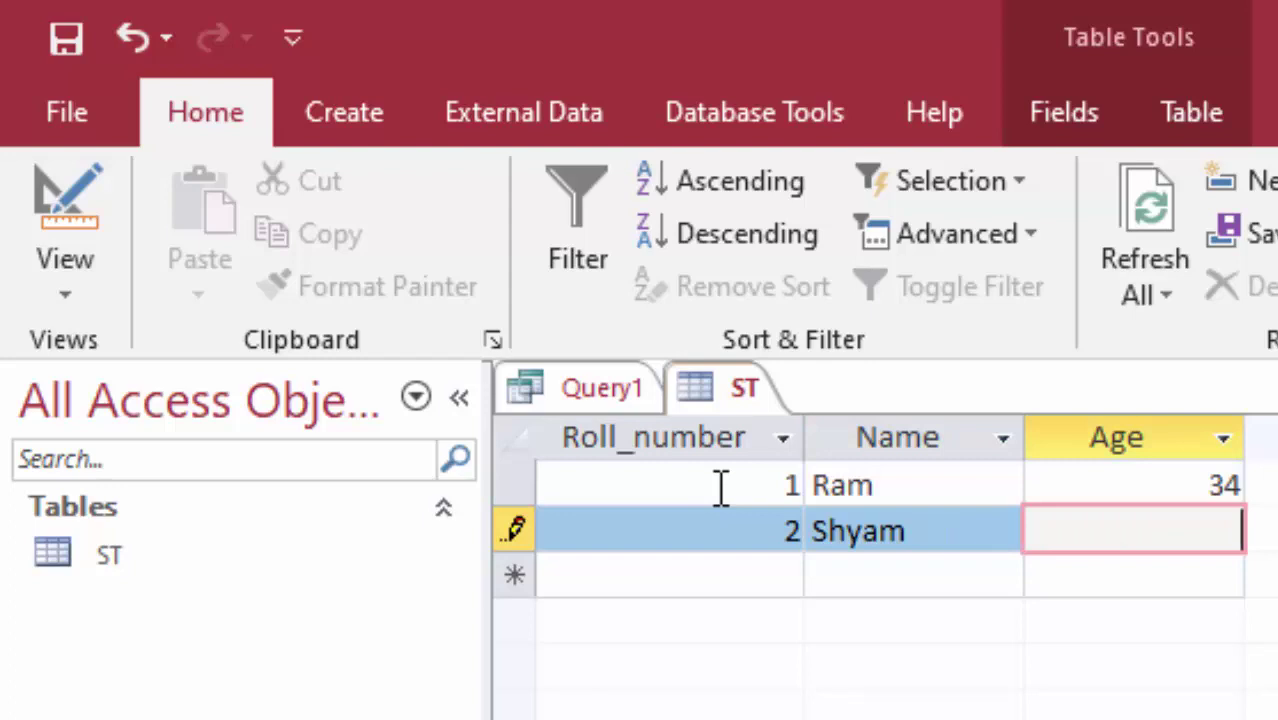
text(07)
key(Tab)
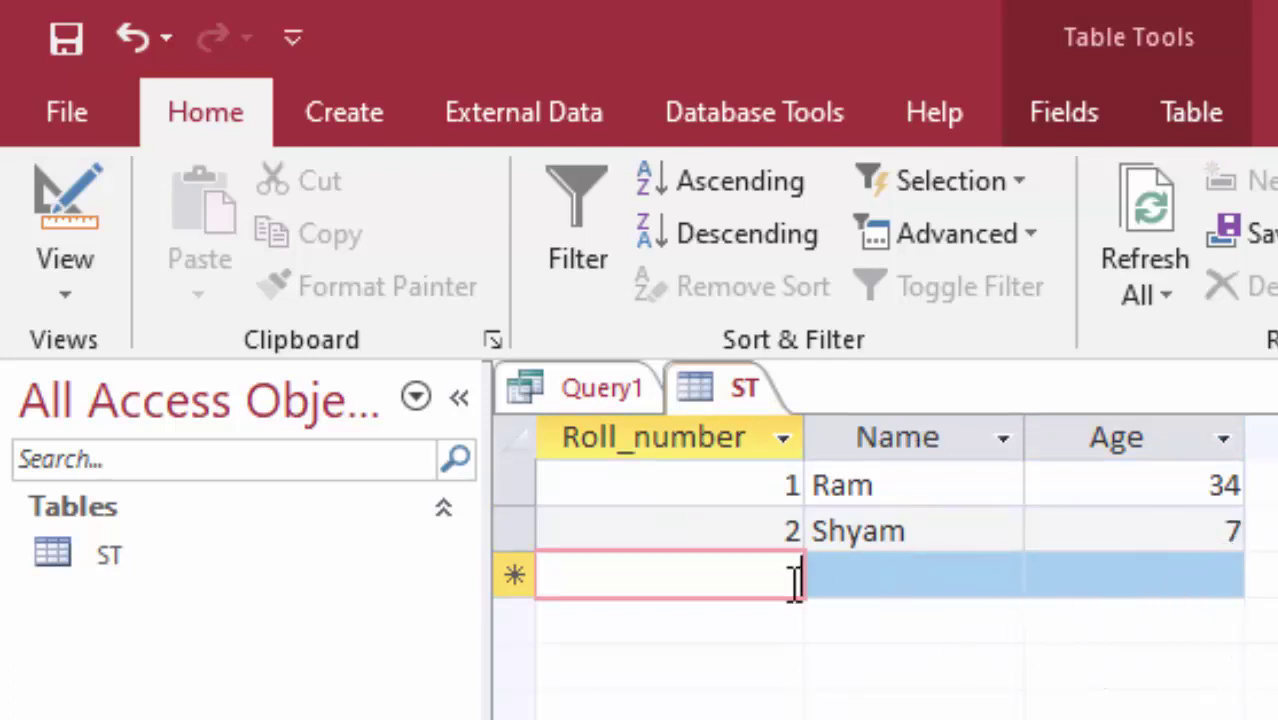
Step: In Query1's SQL, change the Age column type from int to text
click(598, 392)
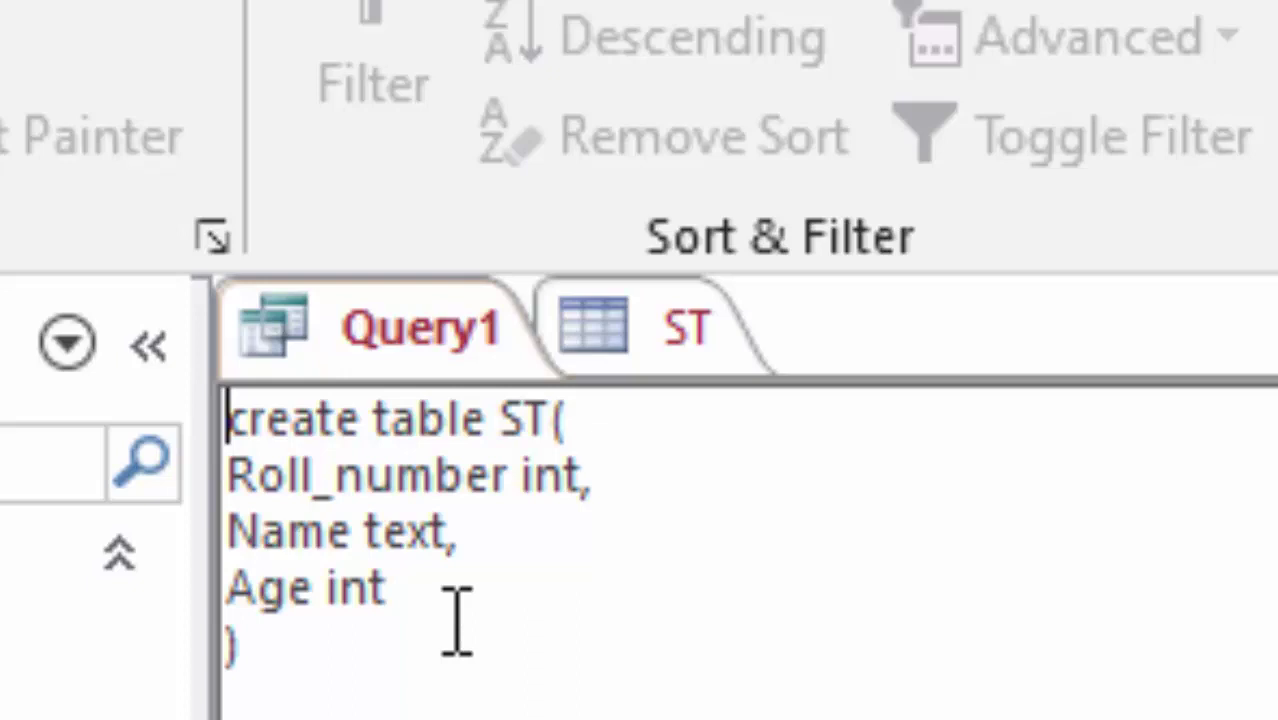
click(457, 622)
click(452, 614)
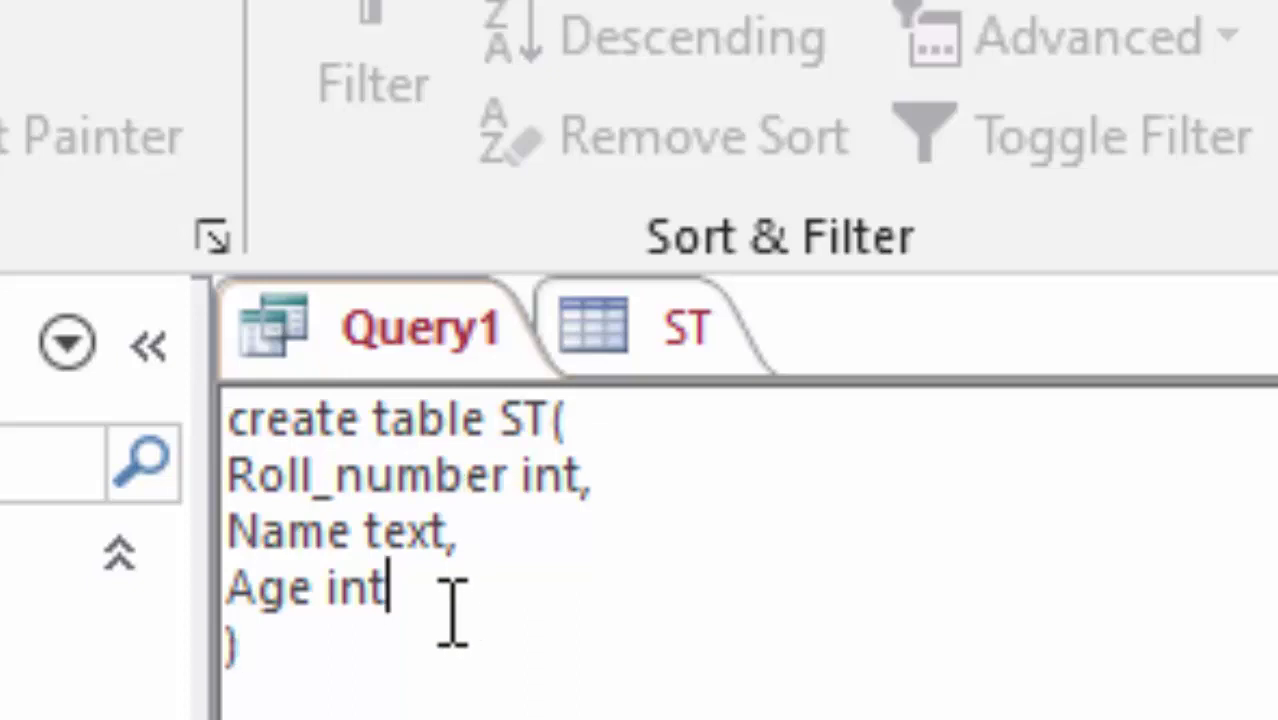
key(BackSpace)
key(BackSpace)
key(BackSpace)
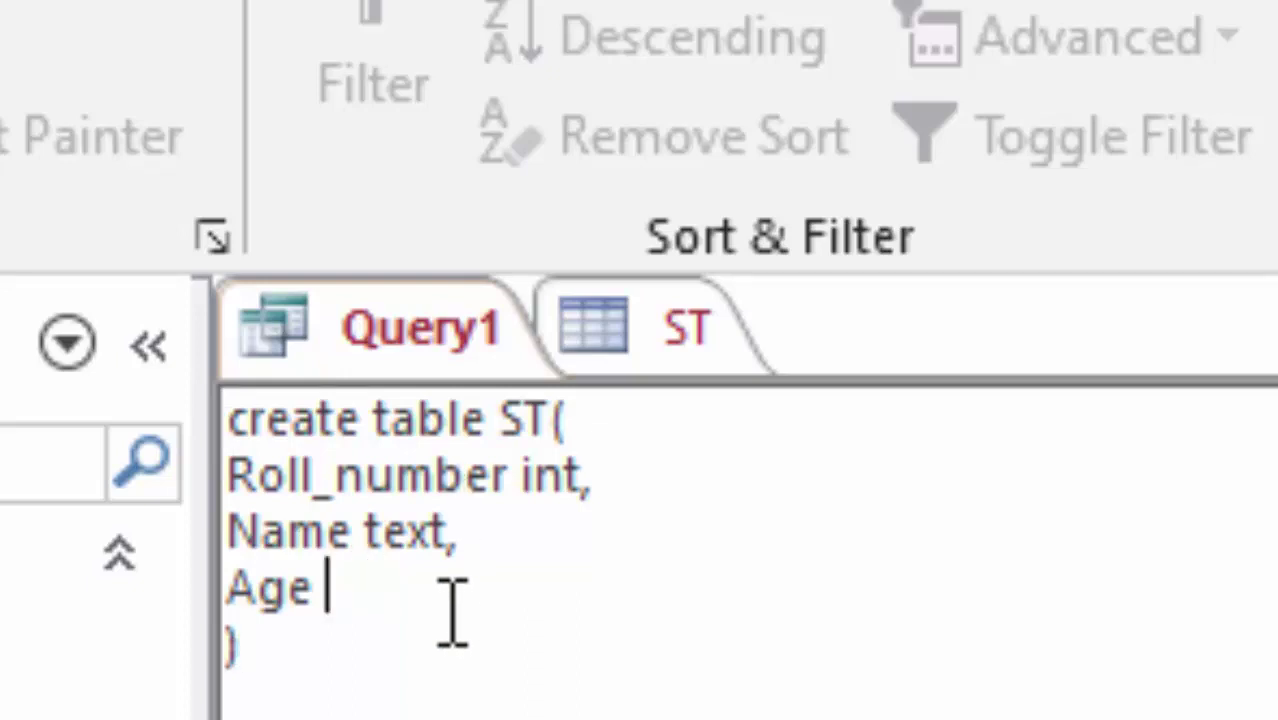
text(tex)
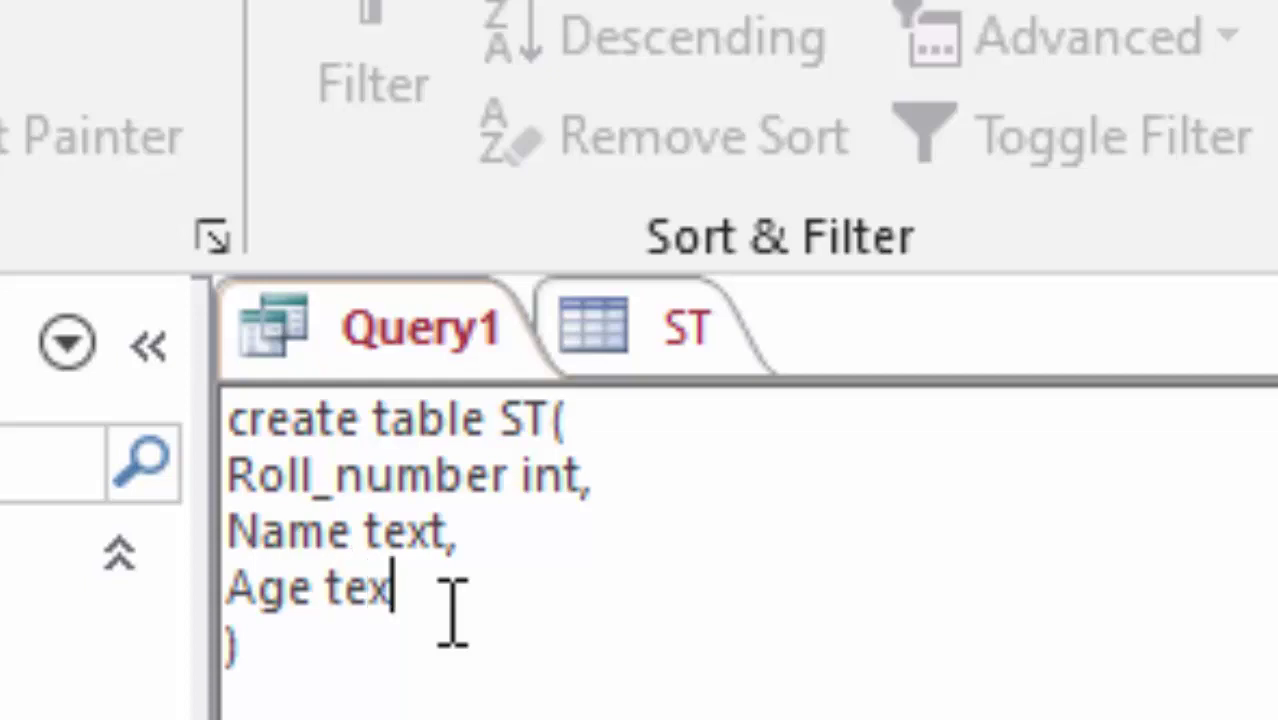
text(t)
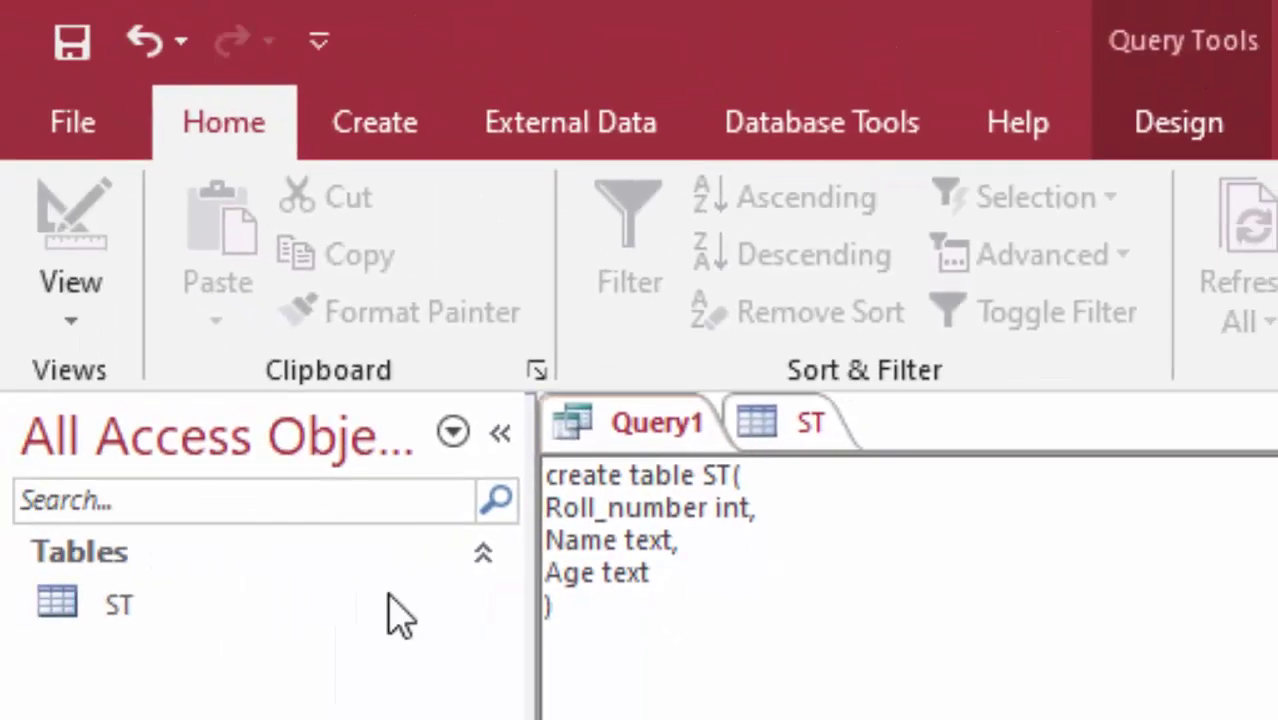
Step: Run the revised CREATE TABLE statement and close the ST datasheet
click(648, 426)
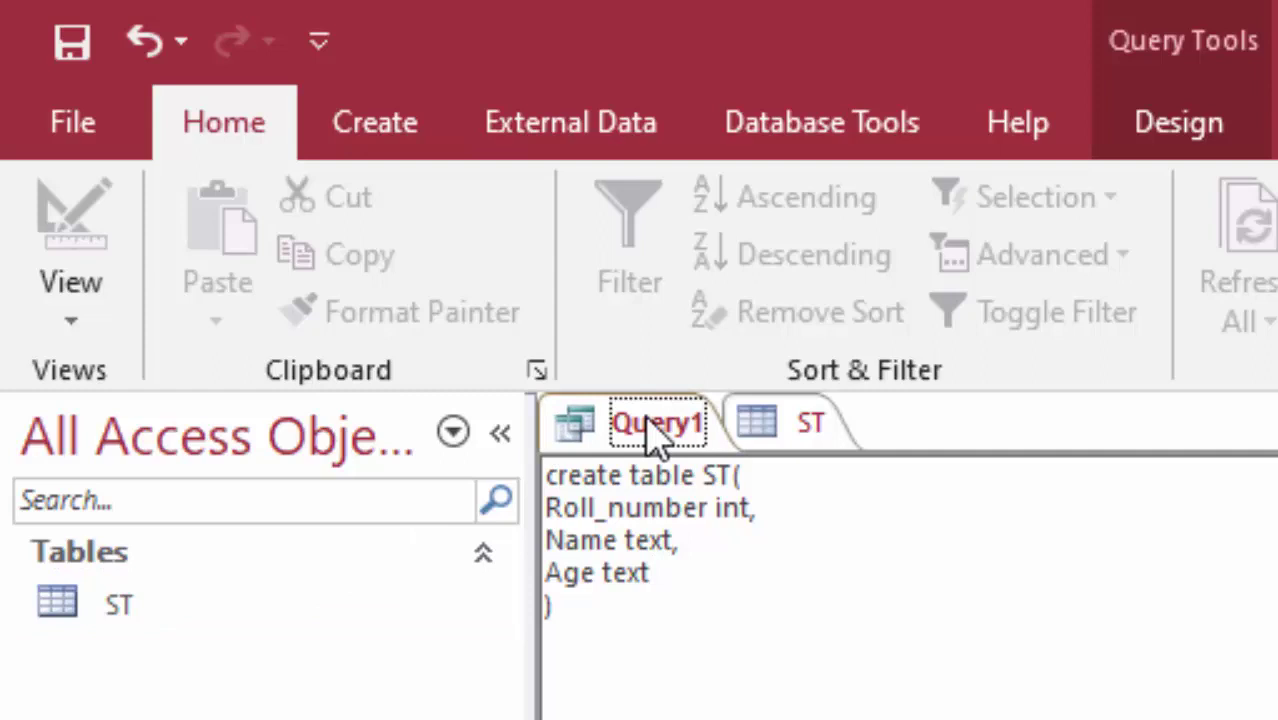
click(1163, 135)
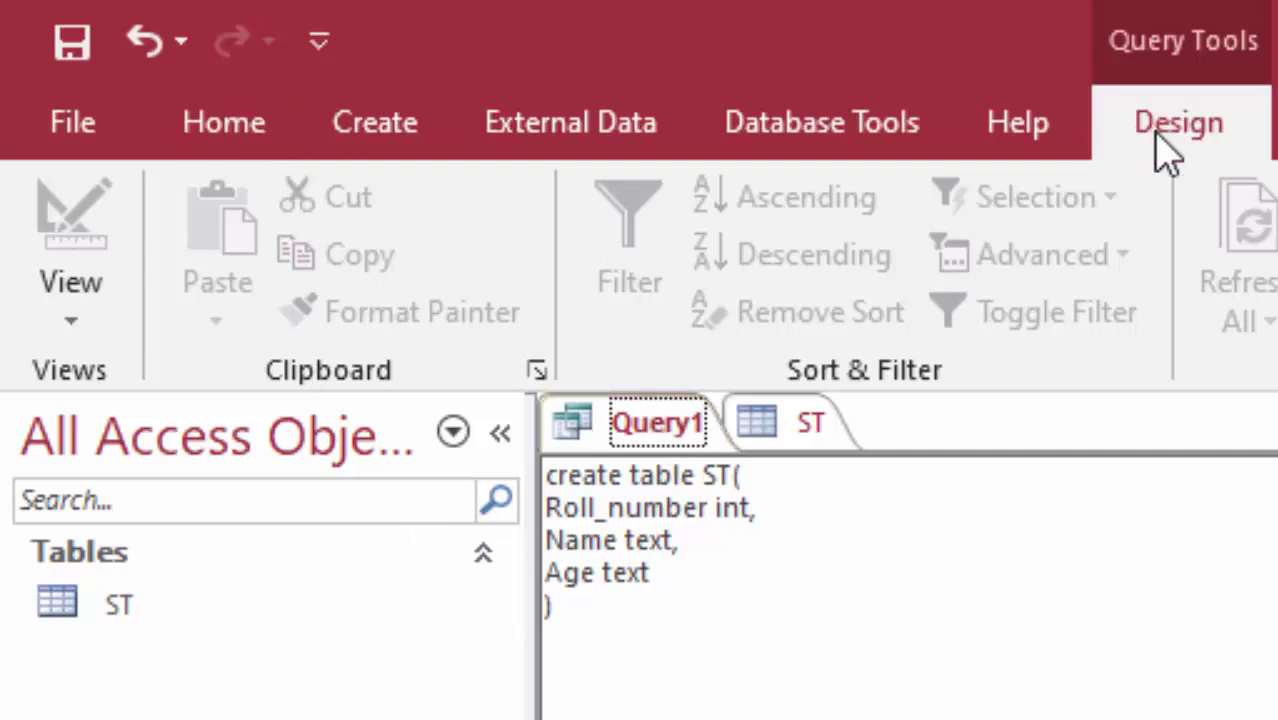
click(176, 238)
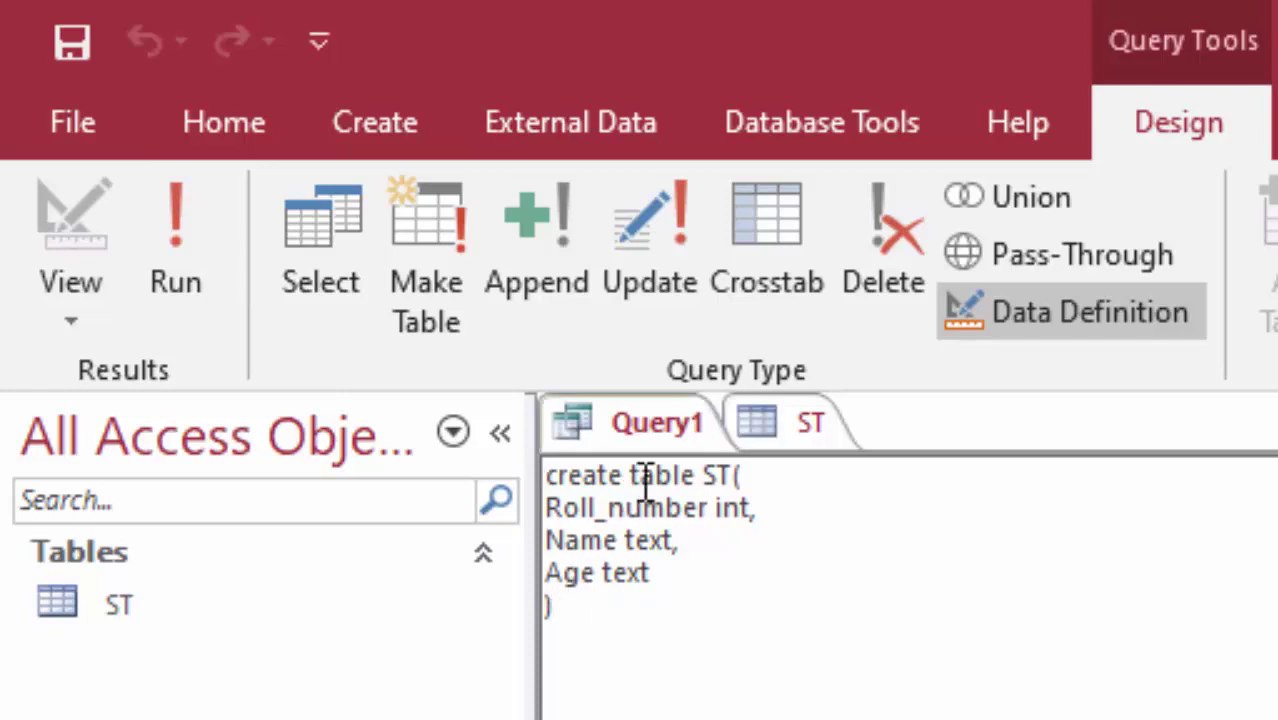
right_click(778, 435)
click(807, 428)
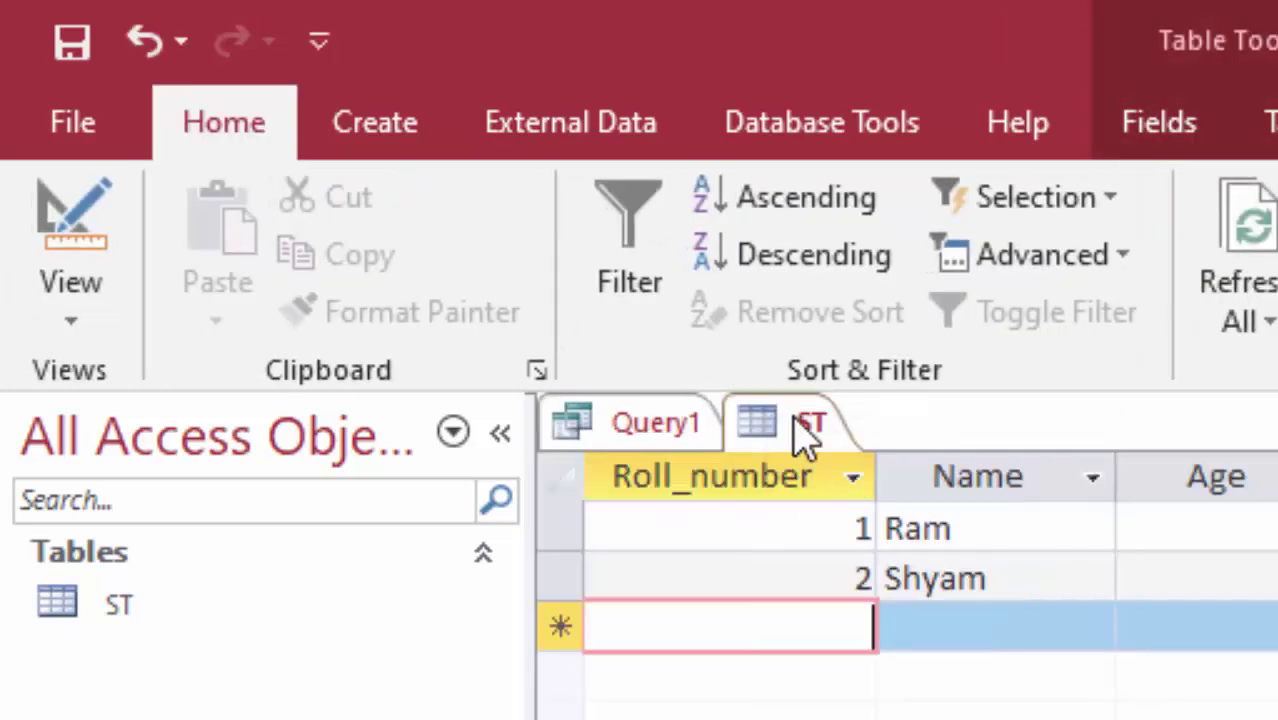
right_click(805, 425)
click(878, 515)
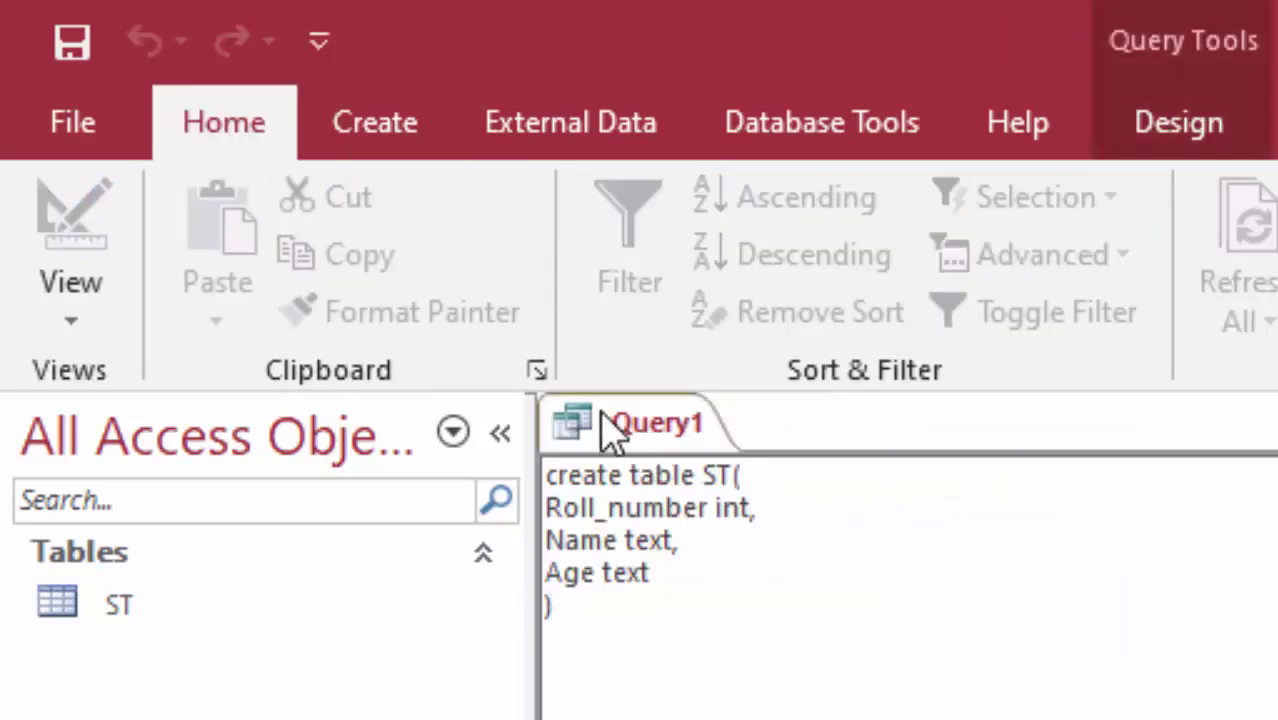
right_click(606, 422)
Step: Run Query1 and dismiss the error that table ST already exists
click(648, 447)
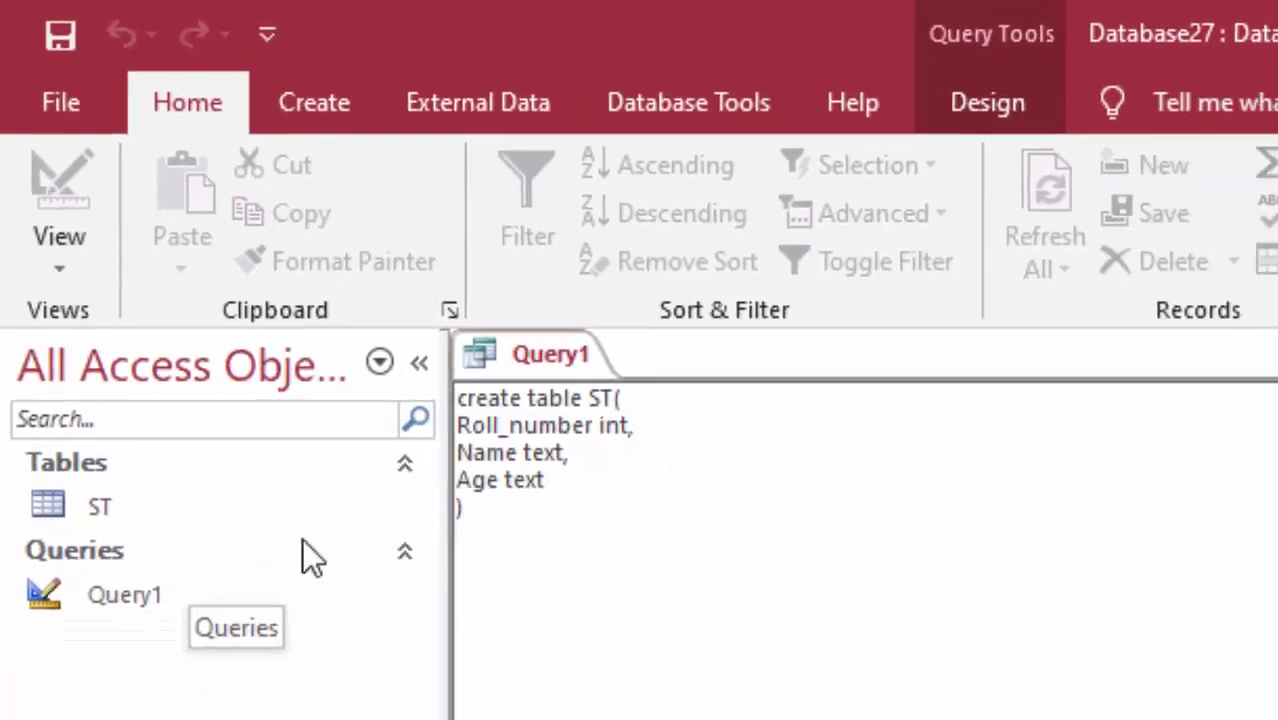
click(716, 76)
click(89, 121)
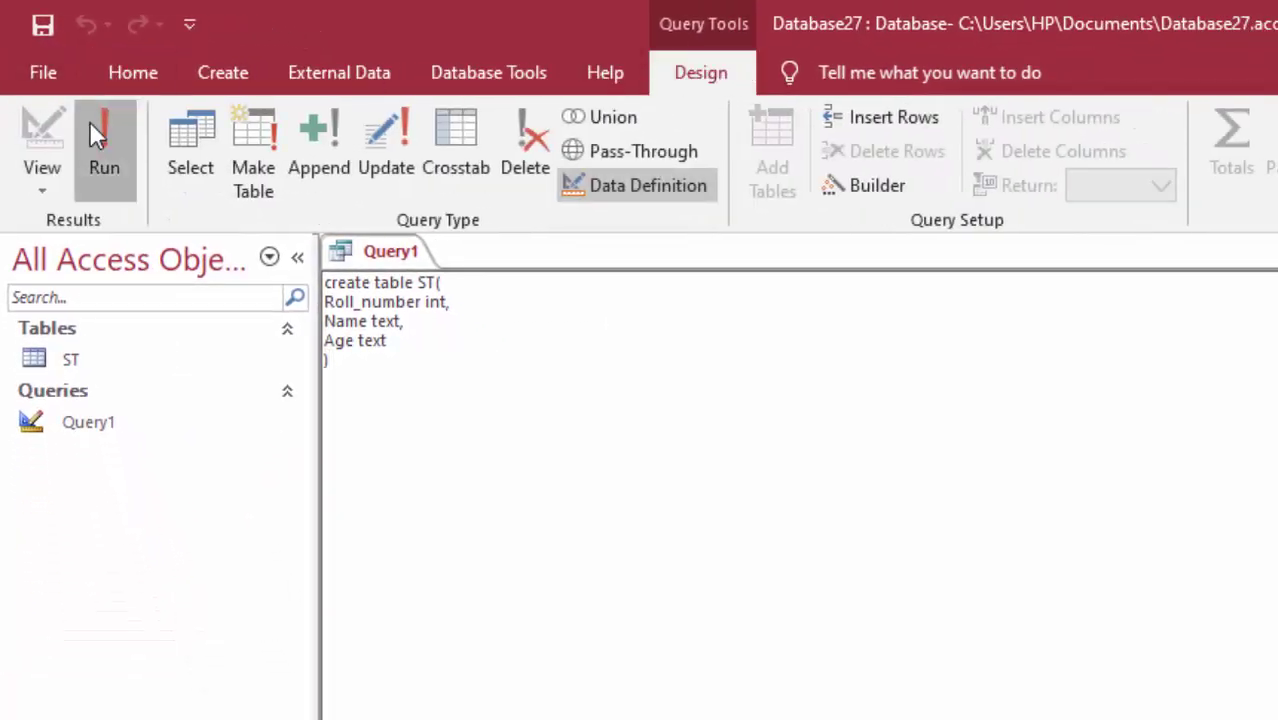
click(958, 636)
Step: Rename the original ST table to rr and rerun Query1 to create a new ST
right_click(99, 358)
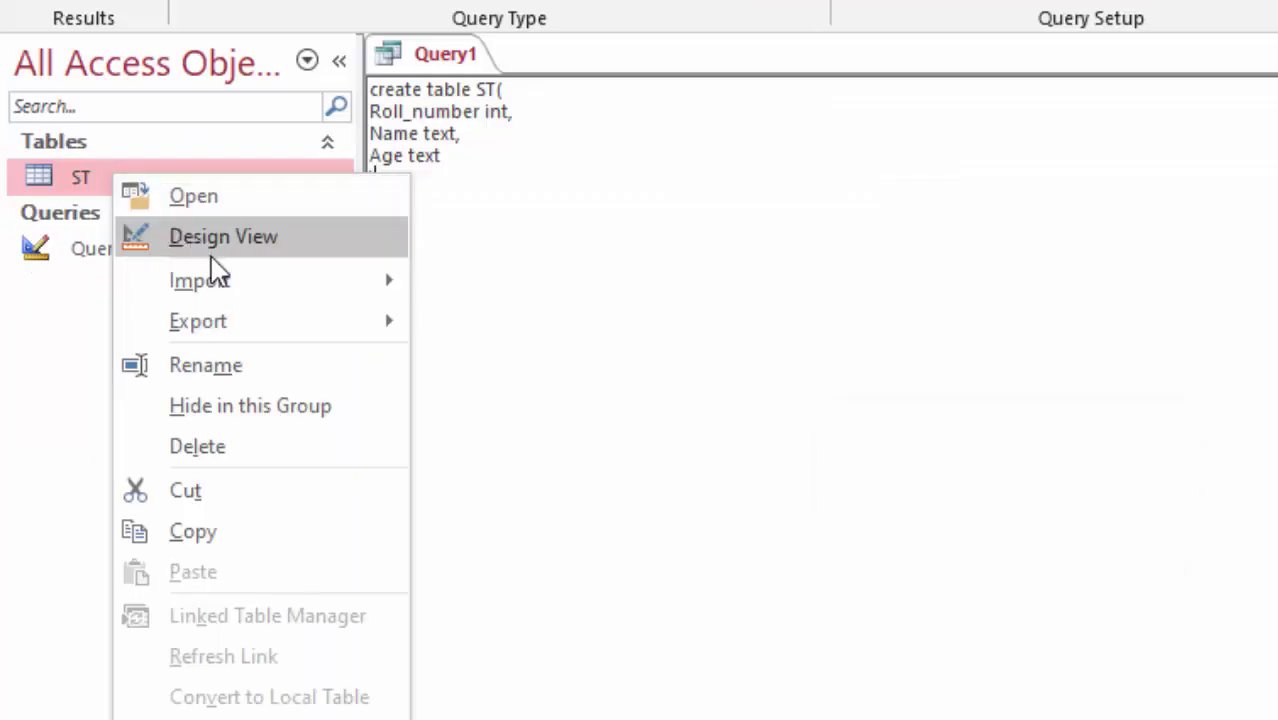
click(252, 366)
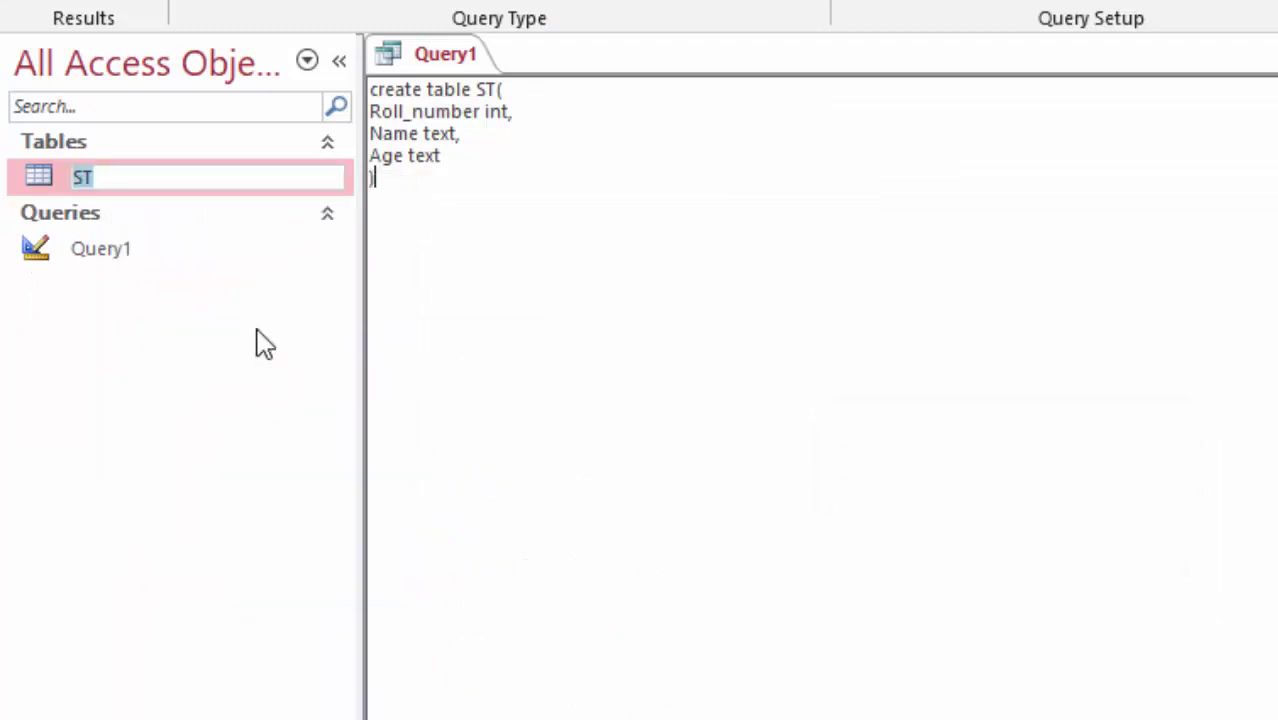
key(BackSpace)
text(rr)
key(Return)
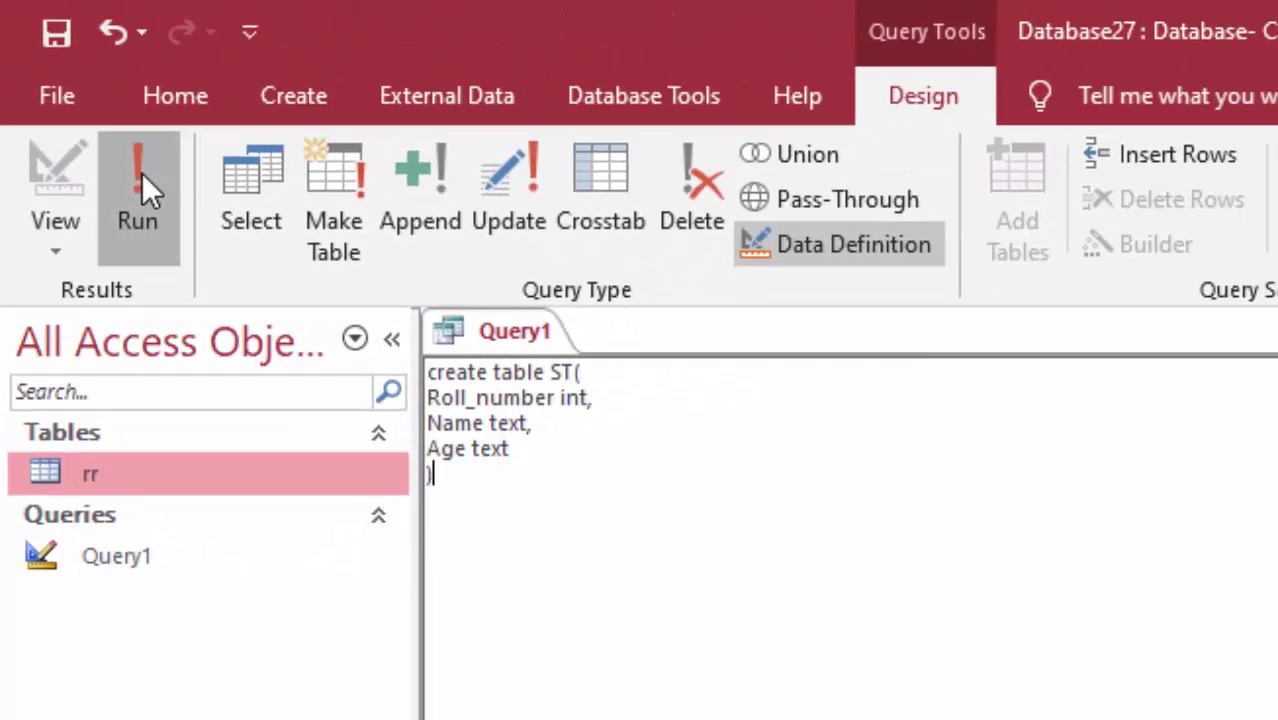
click(140, 185)
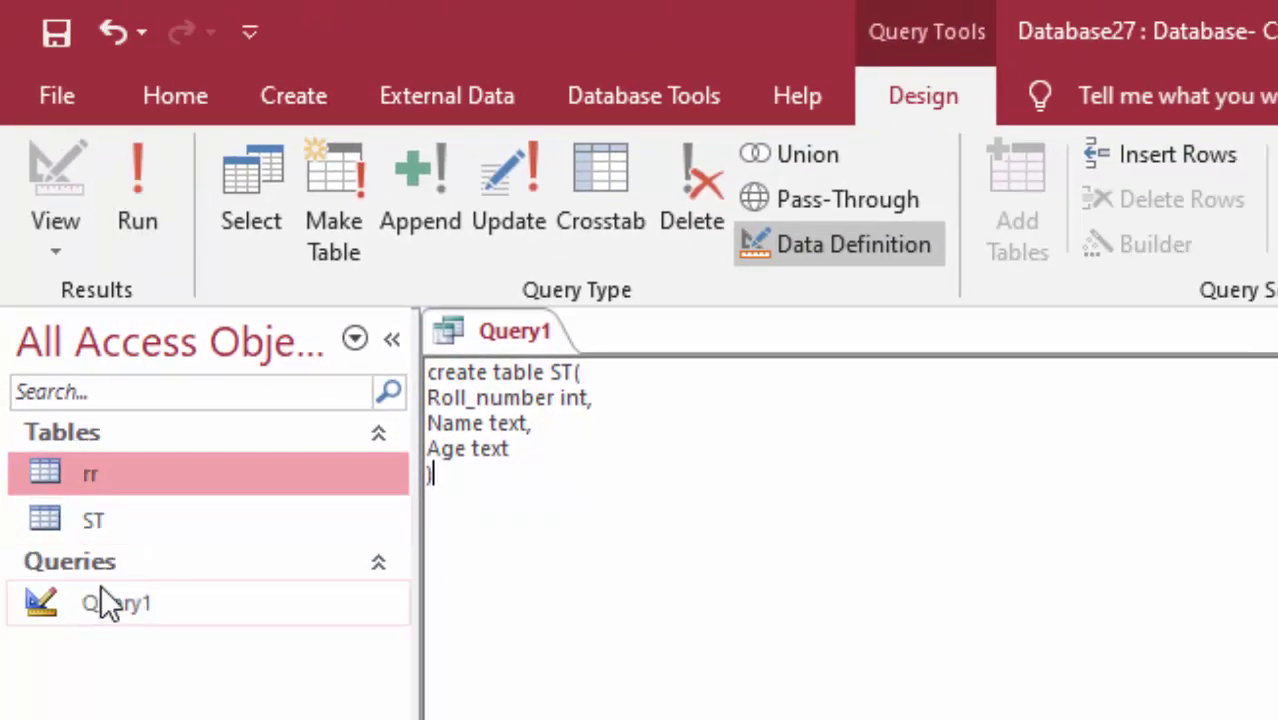
Step: Open the new ST table and enter the first record 1, Abhi, 08, fixing a type-mismatch error
double_click(100, 520)
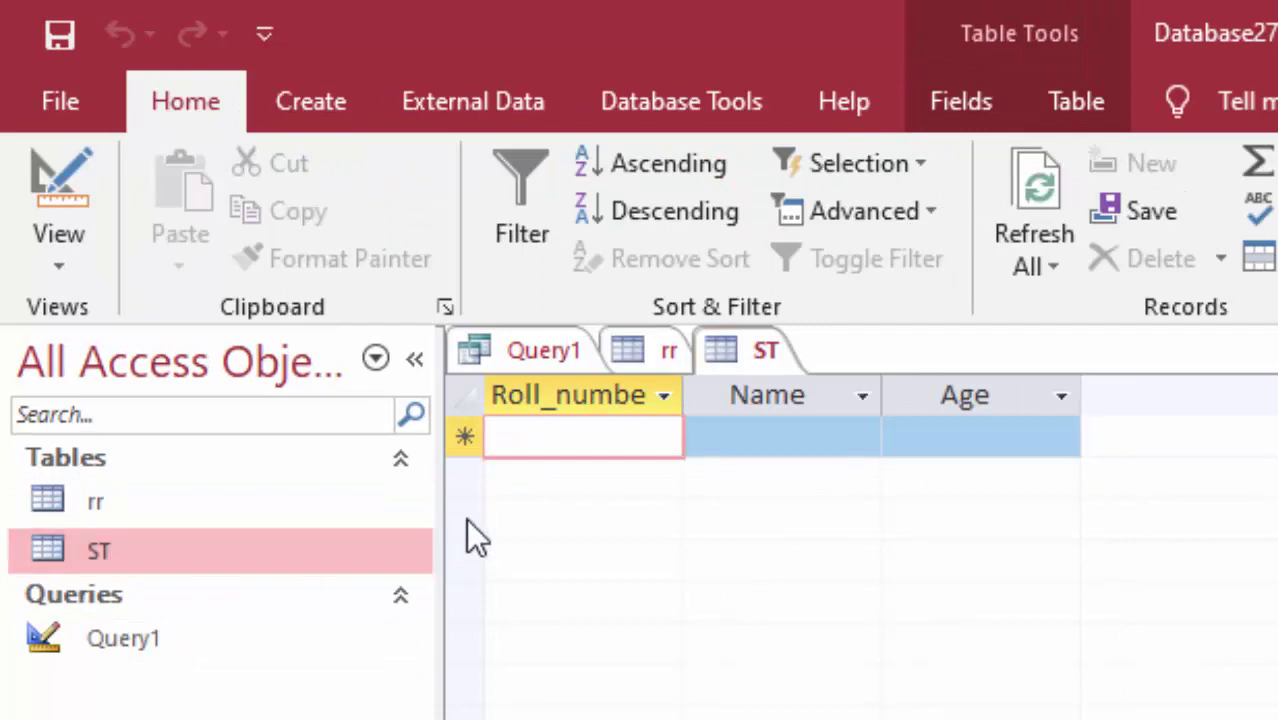
text(1)
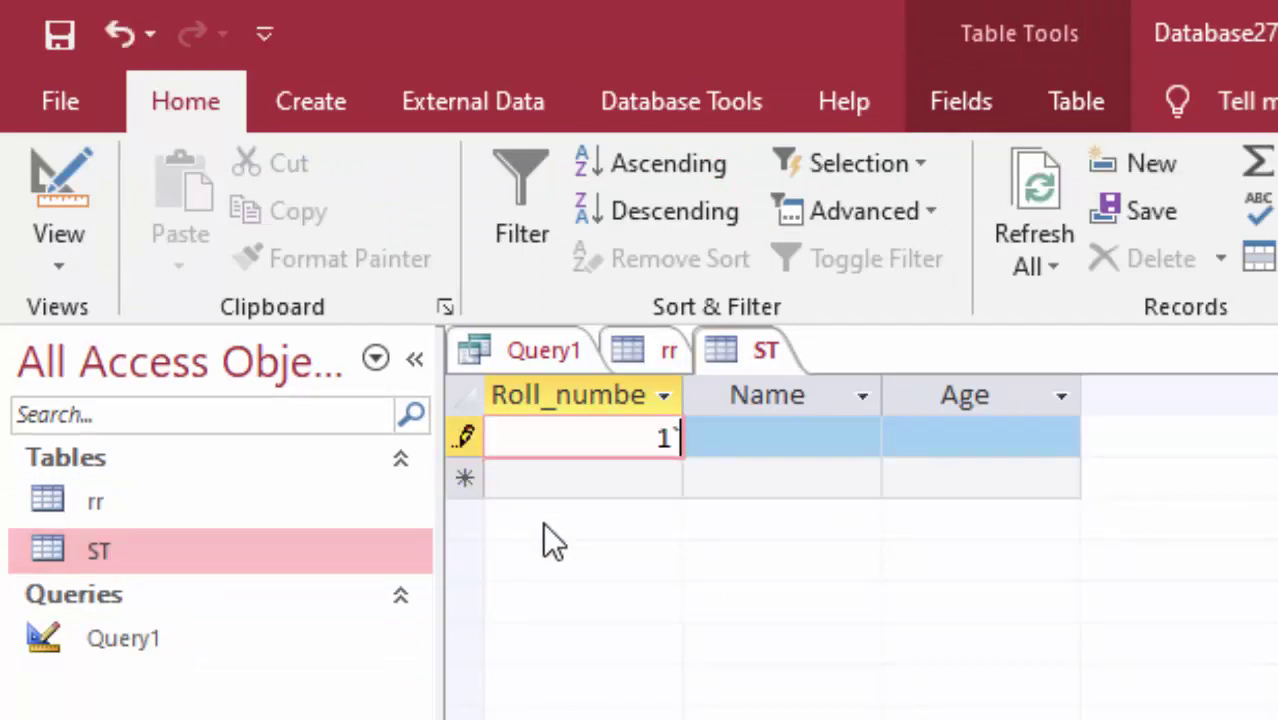
key(Tab)
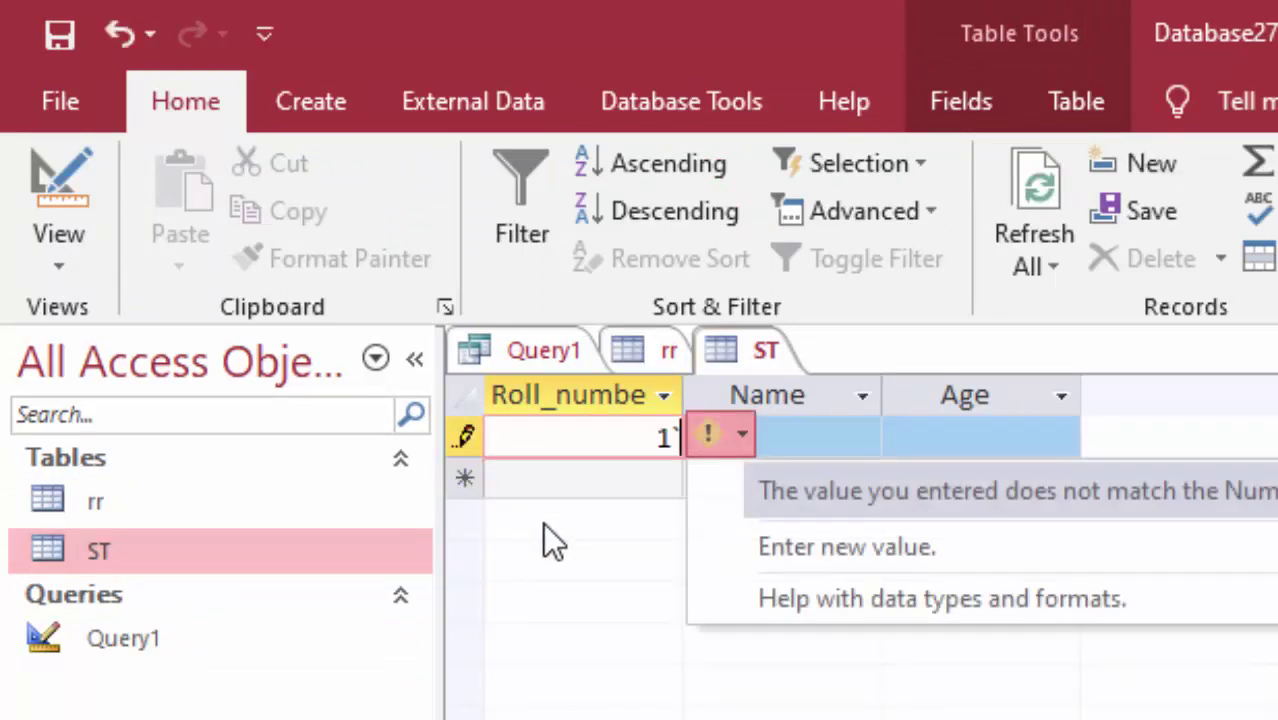
click(702, 430)
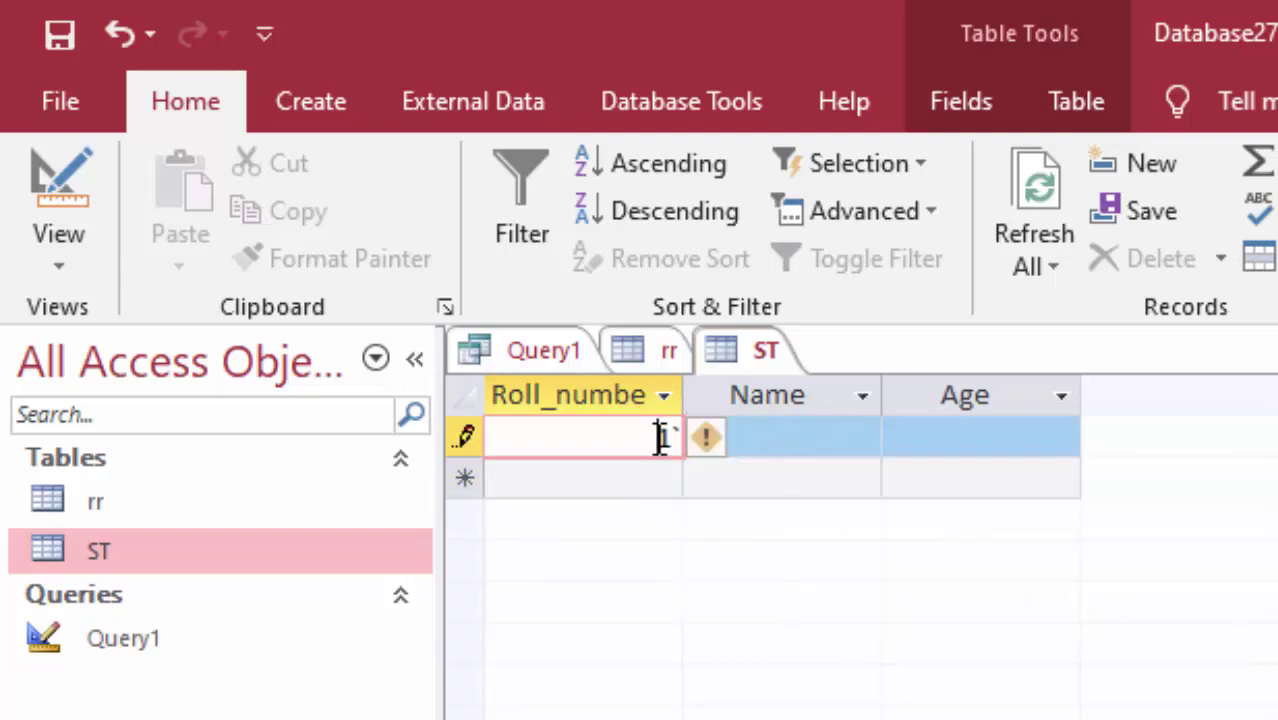
drag(662, 436, 708, 440)
key(BackSpace)
key(Tab)
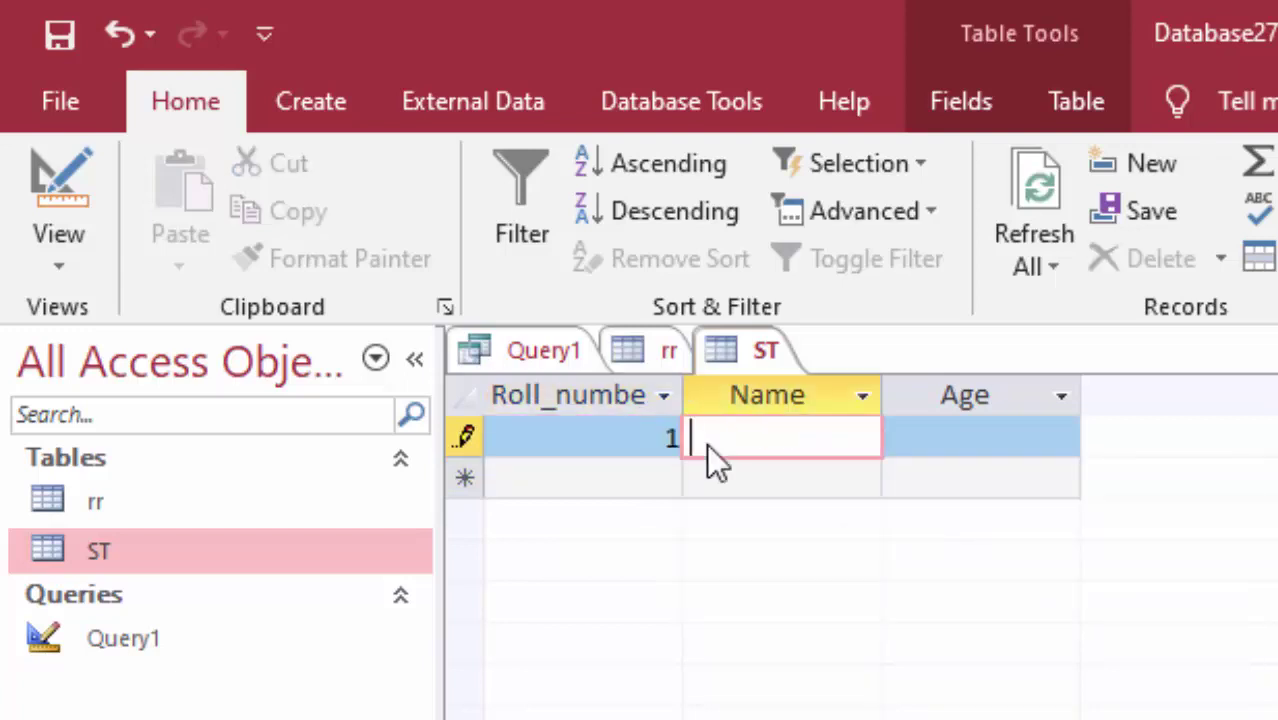
text(Abhi)
key(Tab)
text(0)
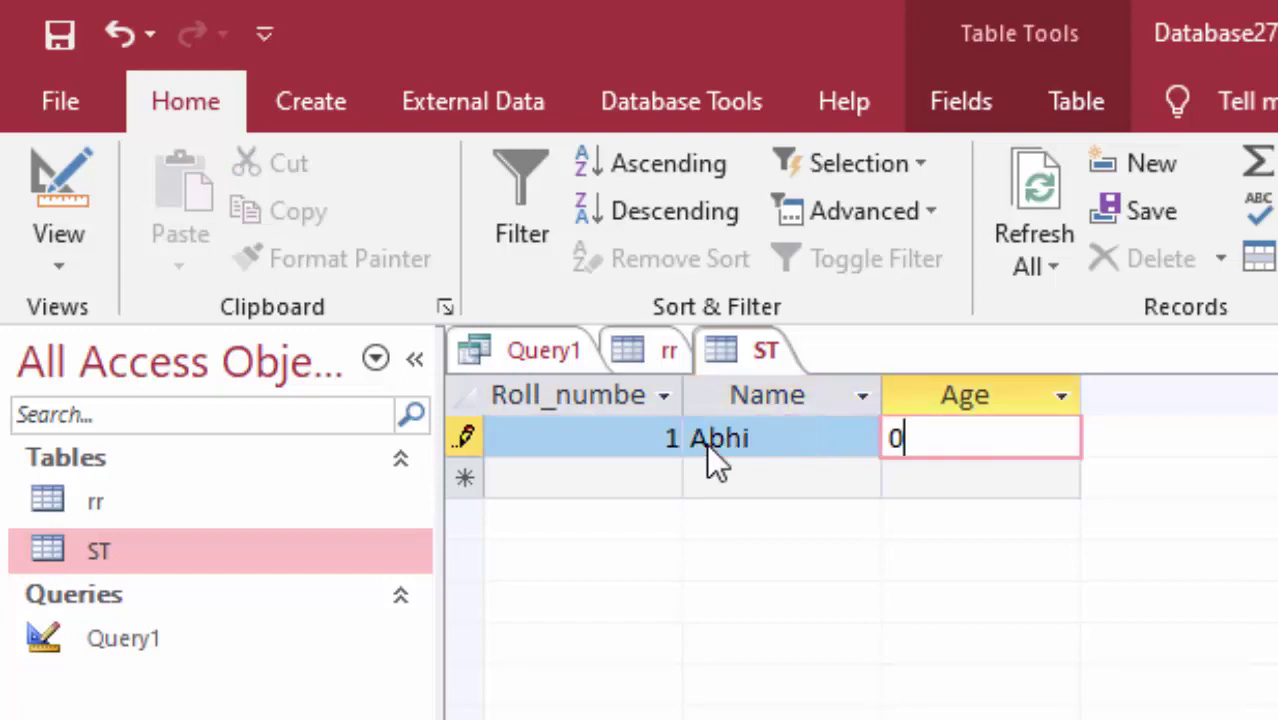
text(8)
key(Tab)
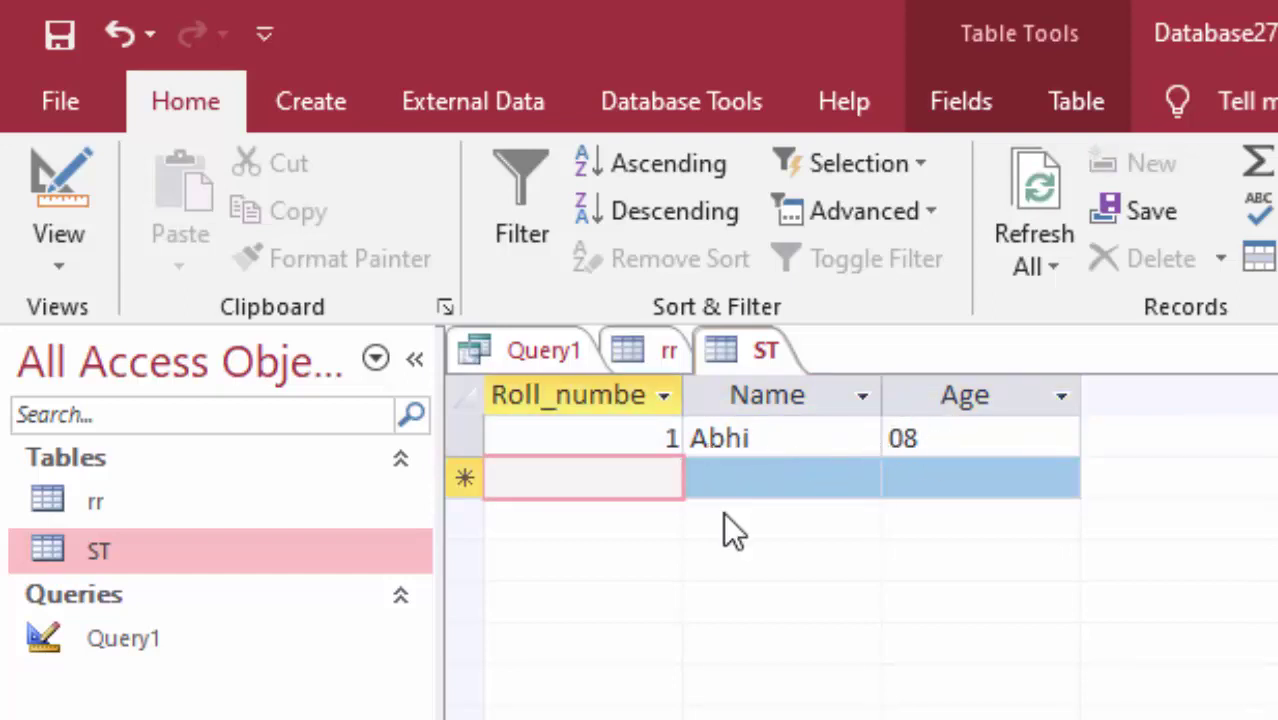
Step: Enter the second record: 2, Sachin, 09
text(2)
key(Tab)
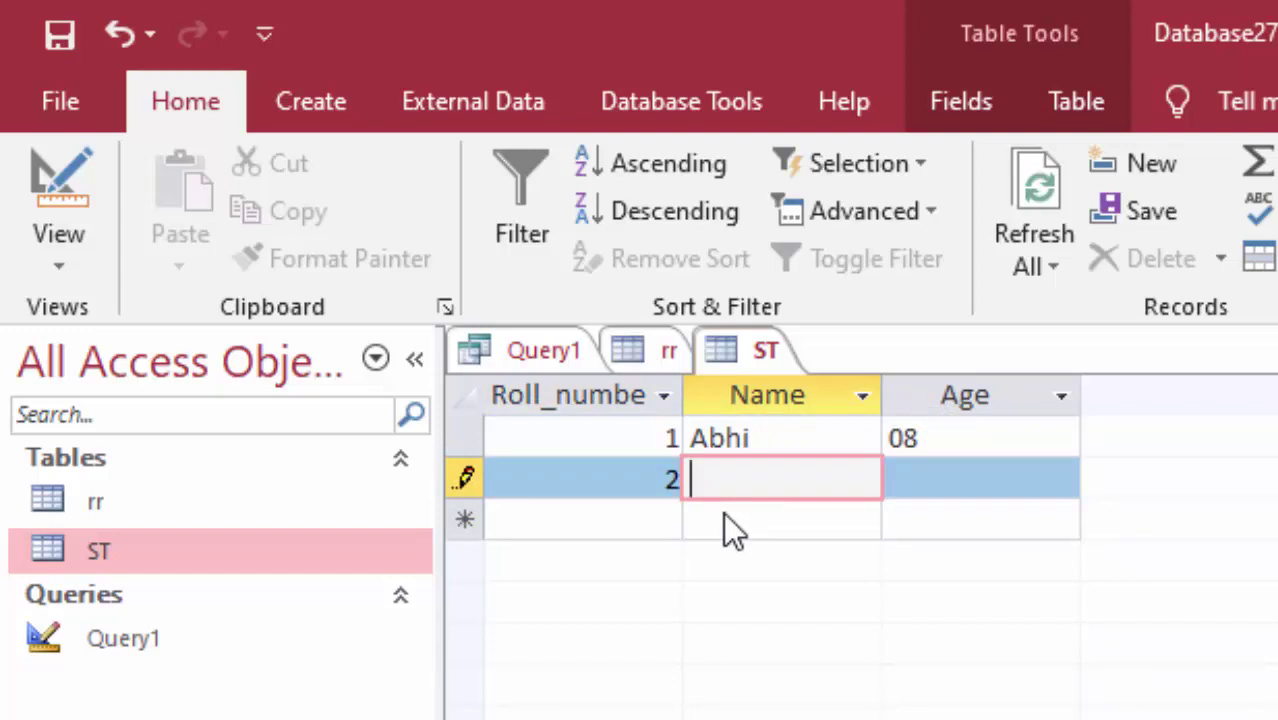
text(Sach)
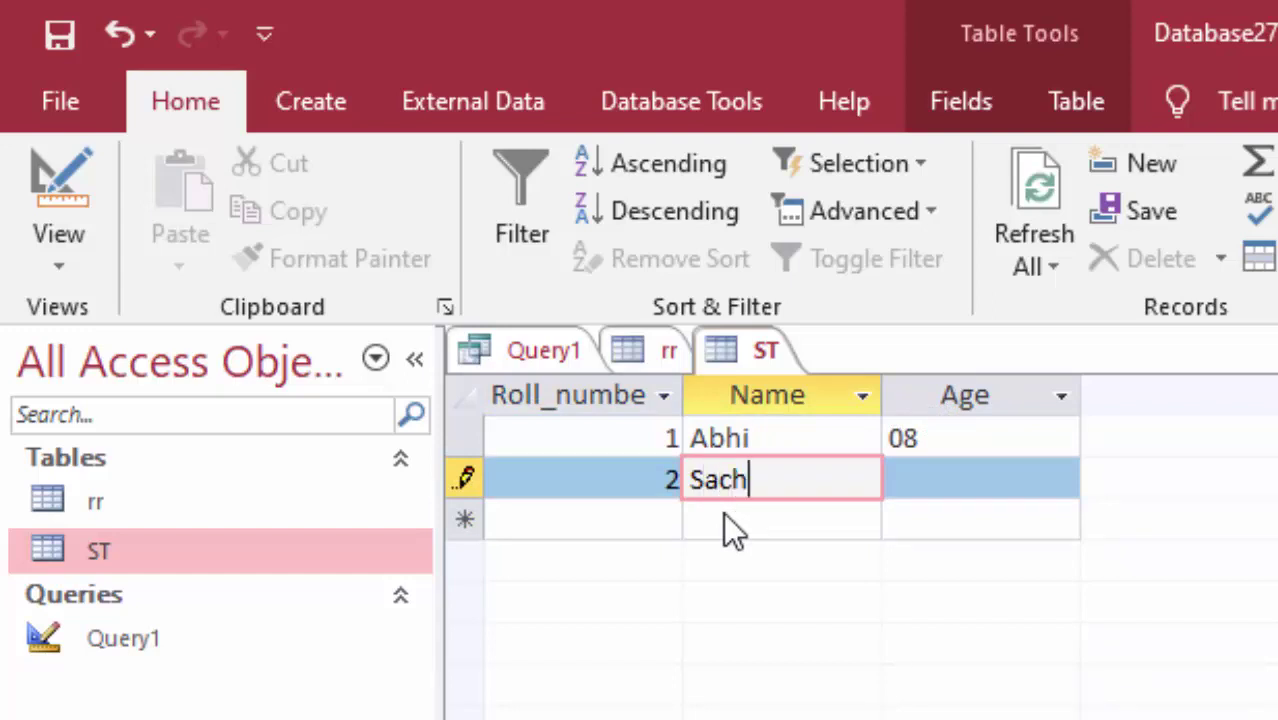
text(in)
key(Tab)
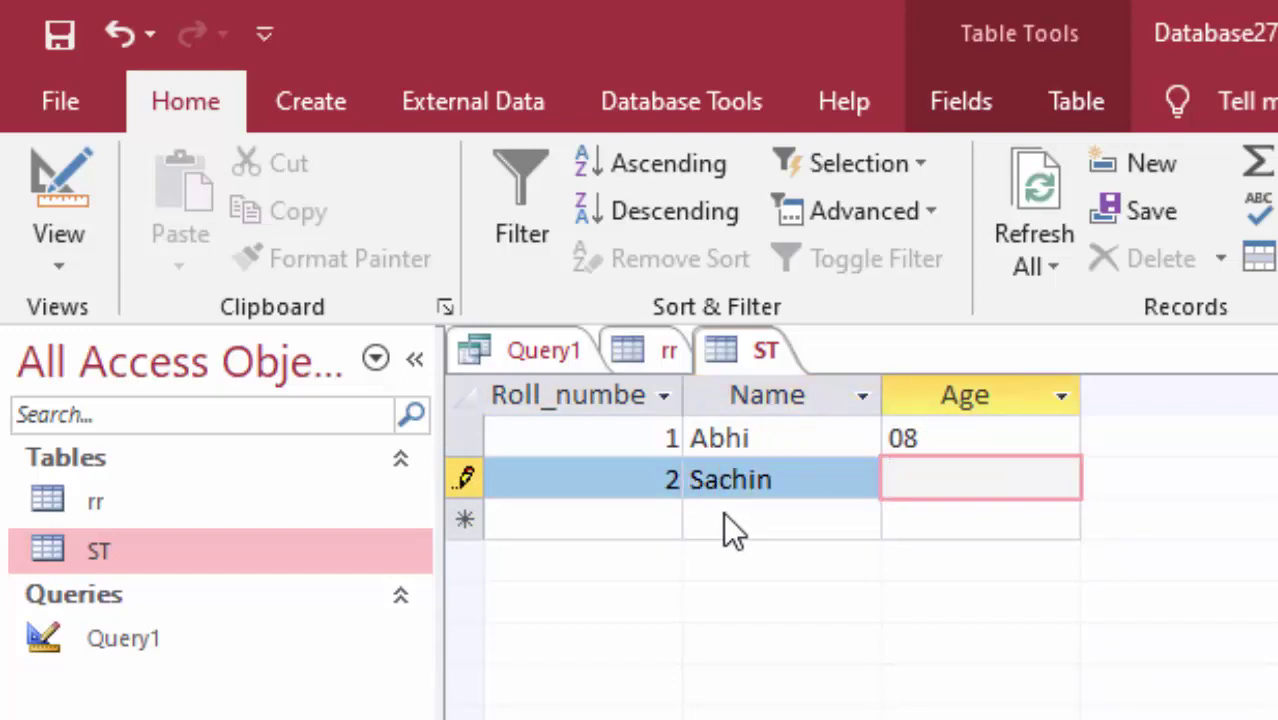
text(09)
key(Tab)
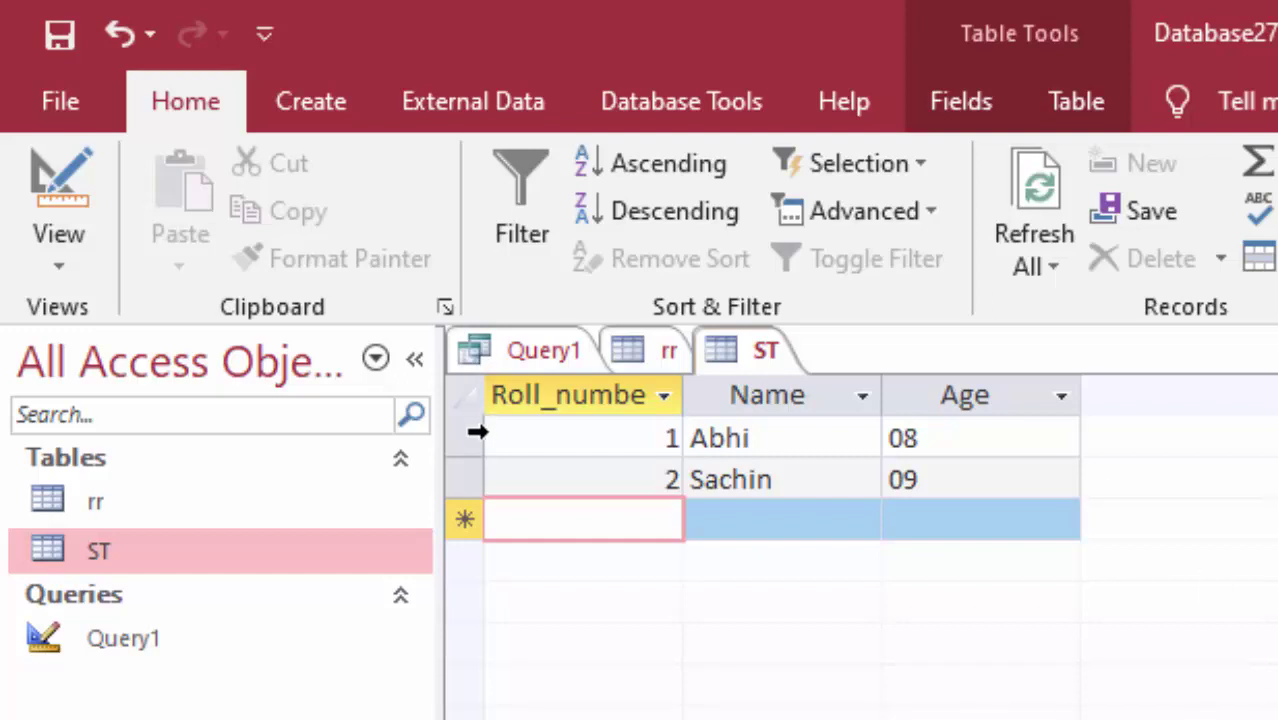
Step: Widen the Roll_number column so its full heading shows
click(680, 393)
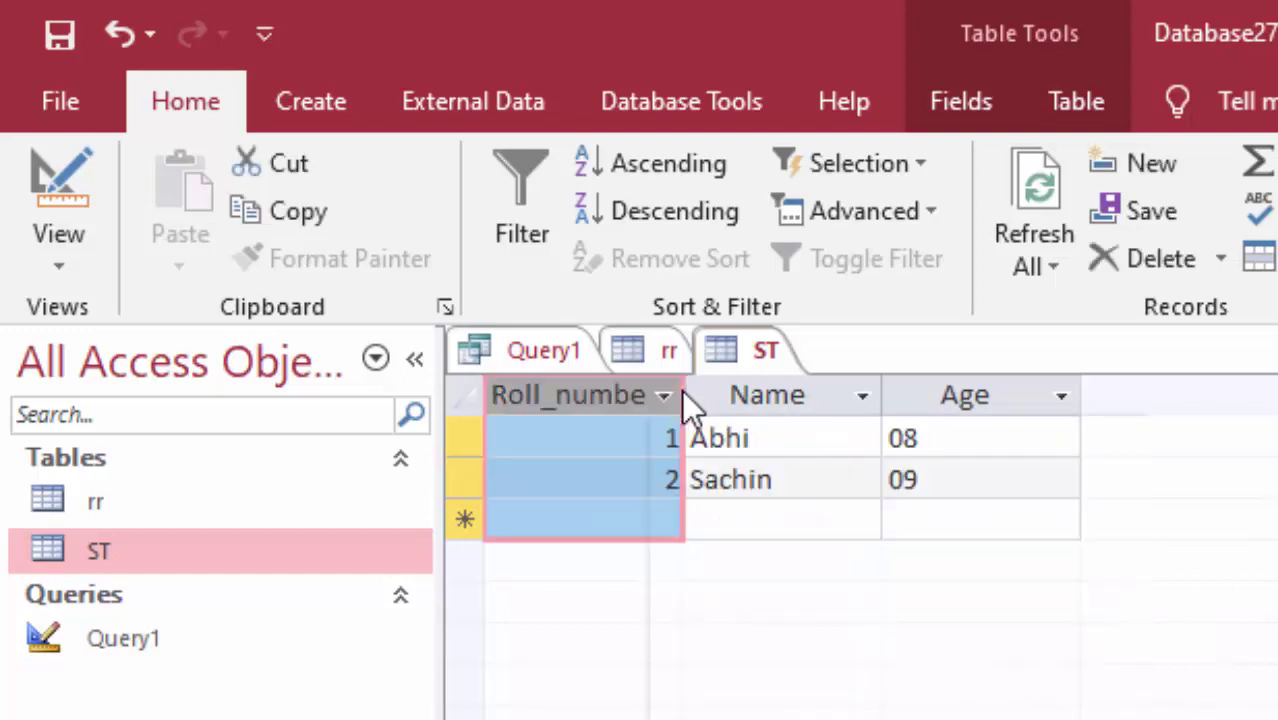
click(690, 392)
drag(690, 393, 706, 400)
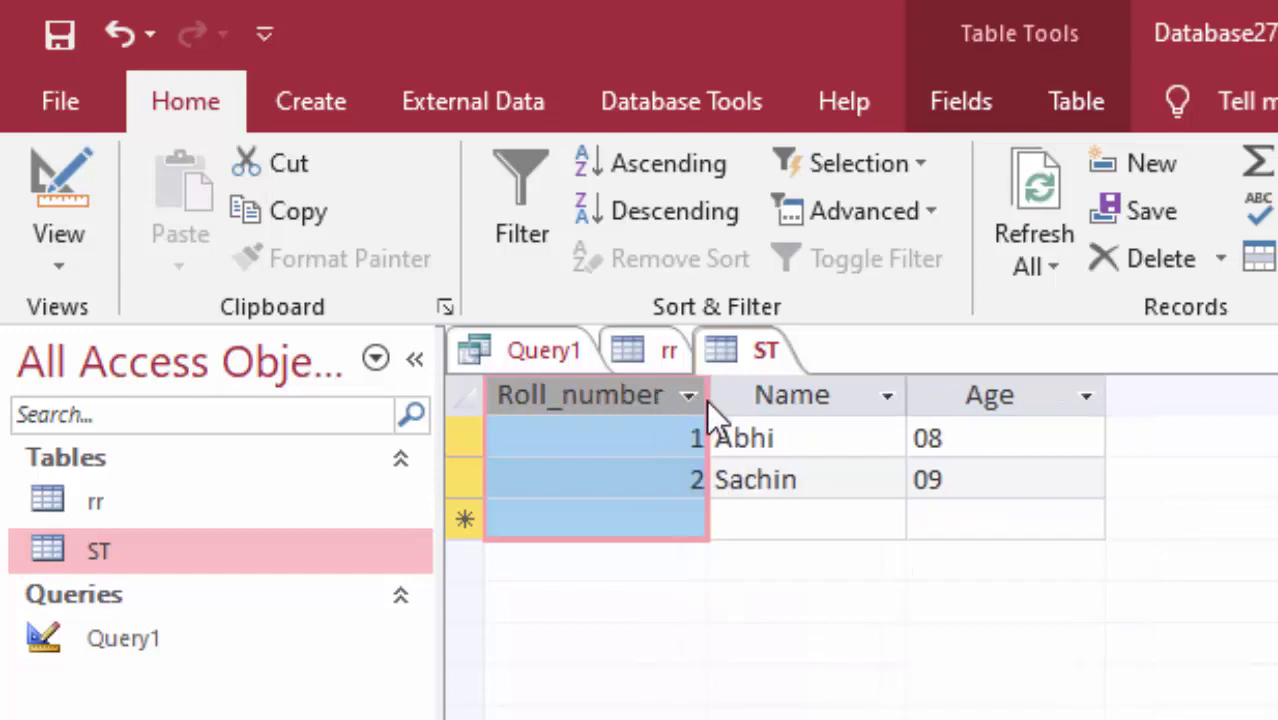